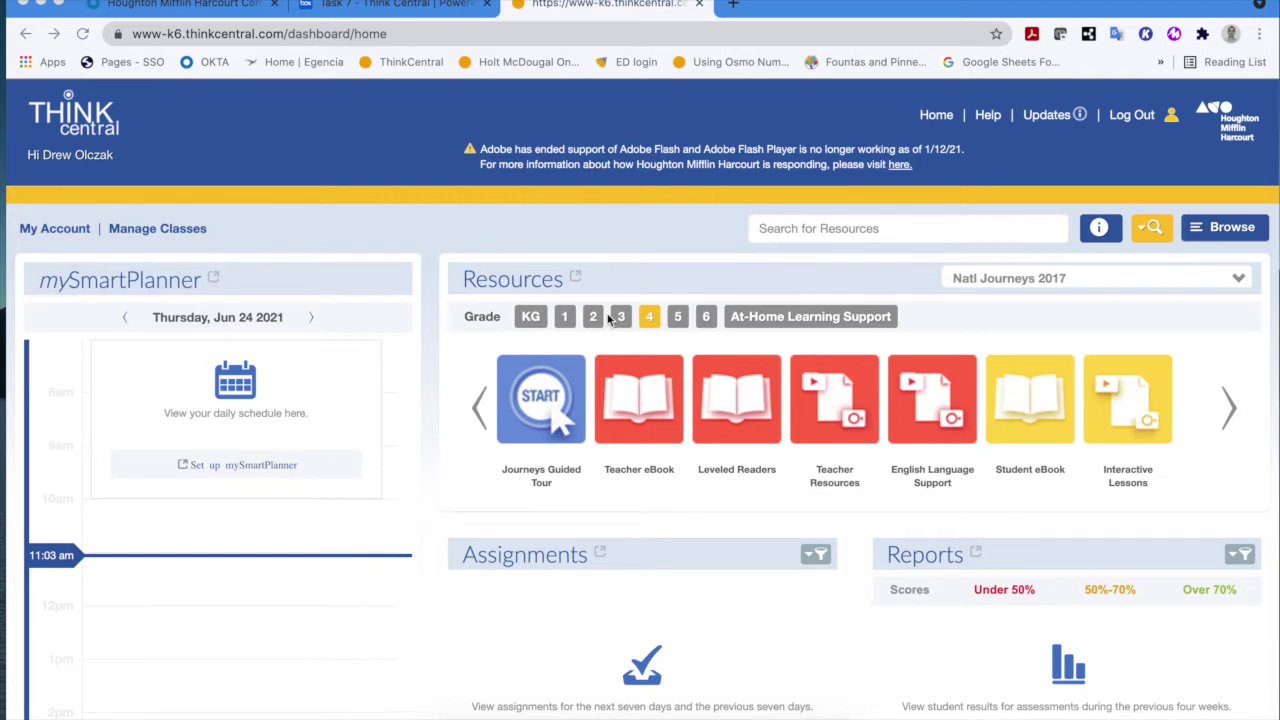
- Open HMH One Assessments from the grade 4 Natl Journeys 2017 resources and browse the full assessment library
left_click(1229, 421)
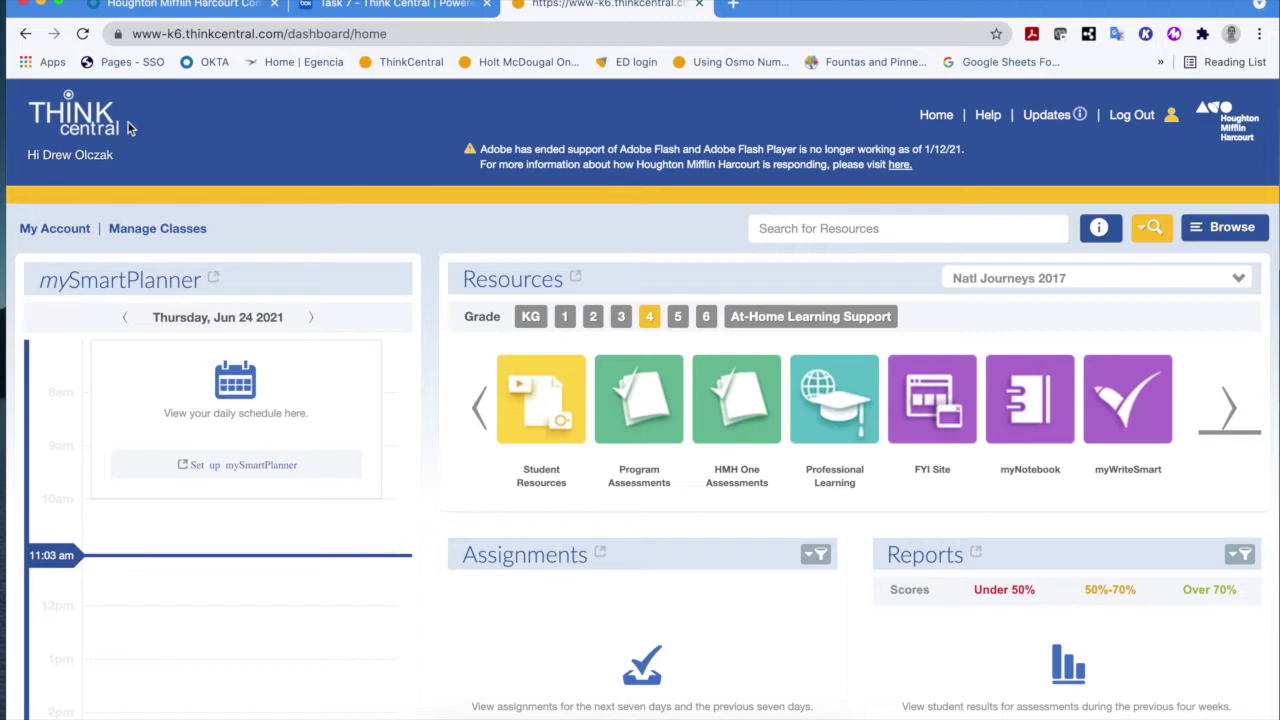
left_click(740, 405)
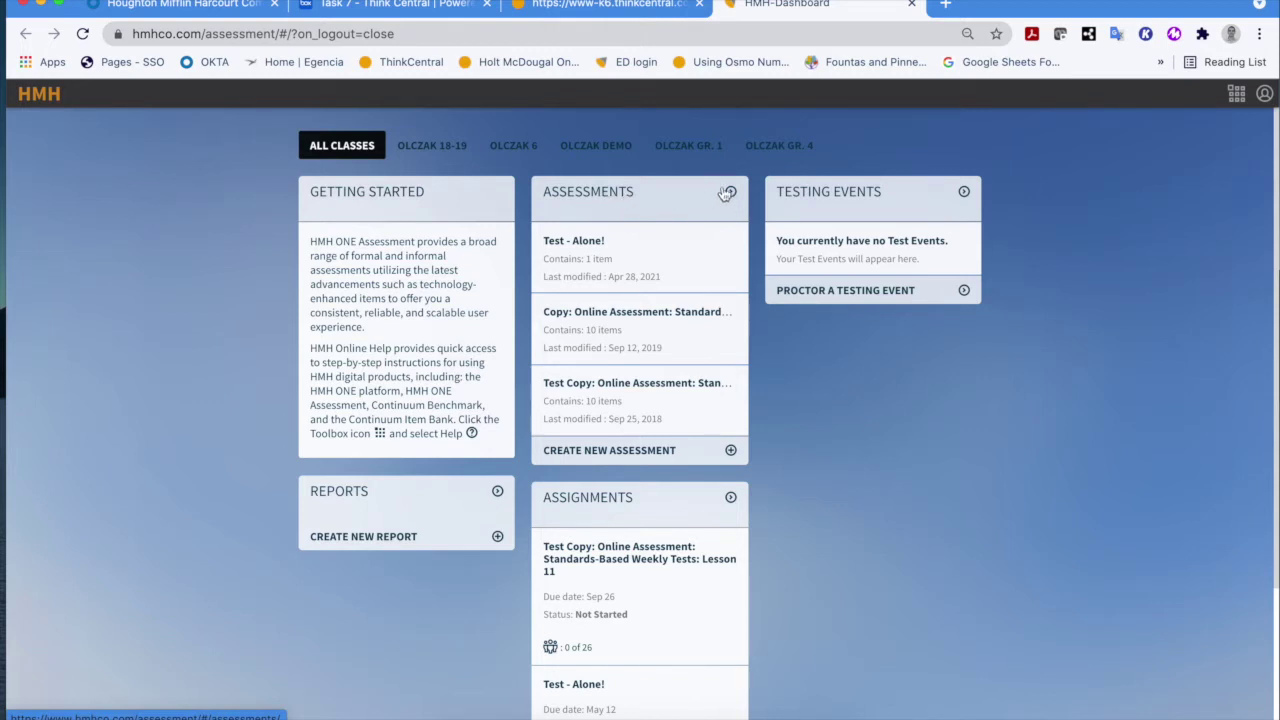
left_click(614, 199)
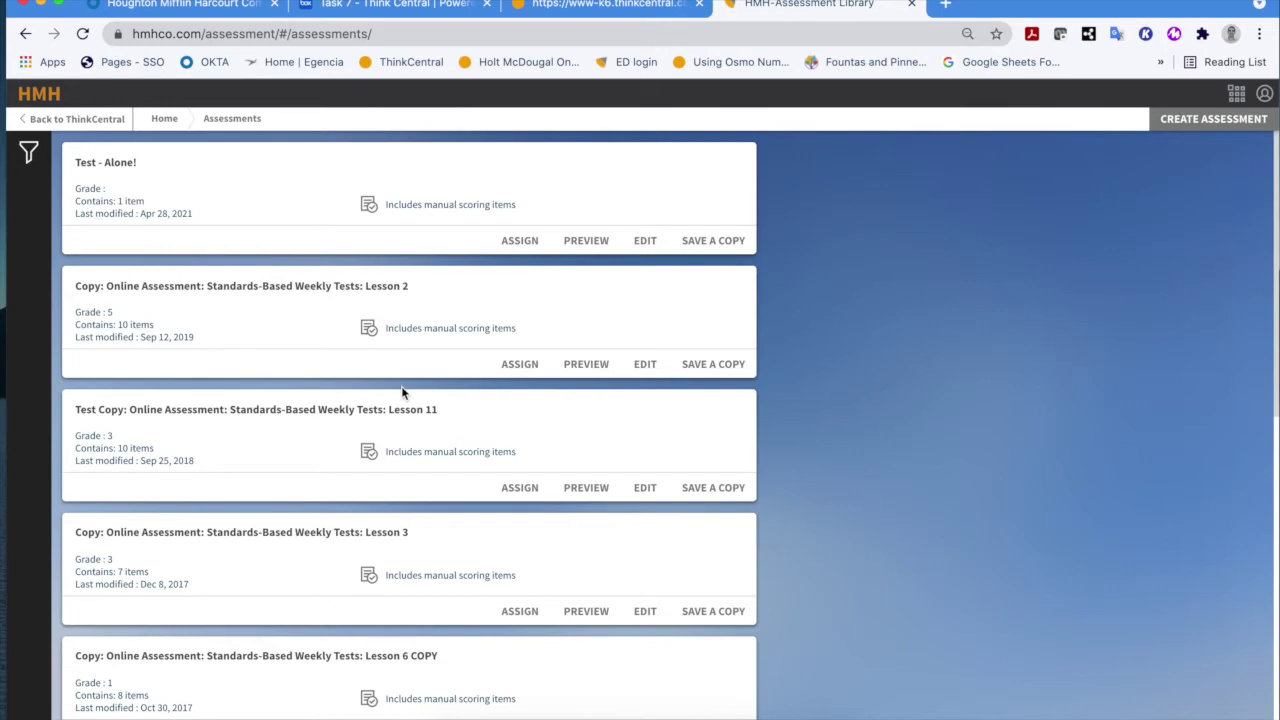
scroll(403, 392, "down", 5)
scroll(403, 392, "up", 5)
- Filter the assessment library to program Natl Journeys 2017 and grade 4, and run the search
left_click(31, 164)
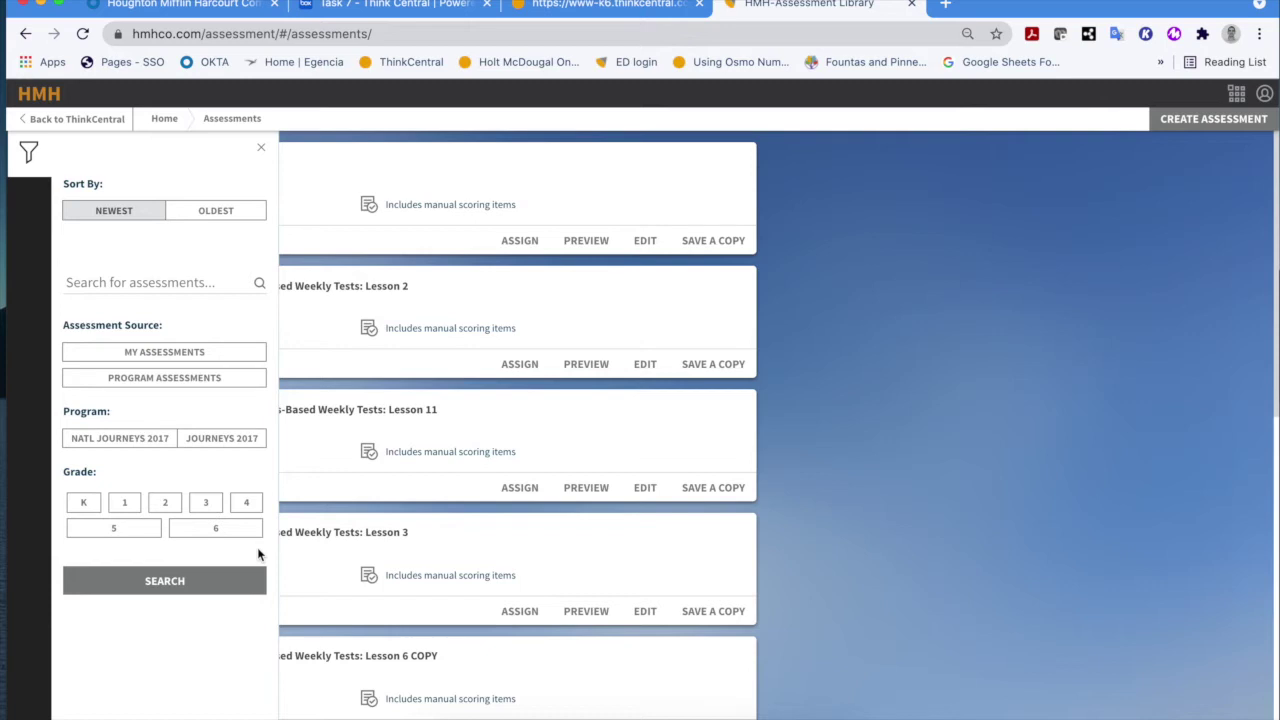
left_click(106, 438)
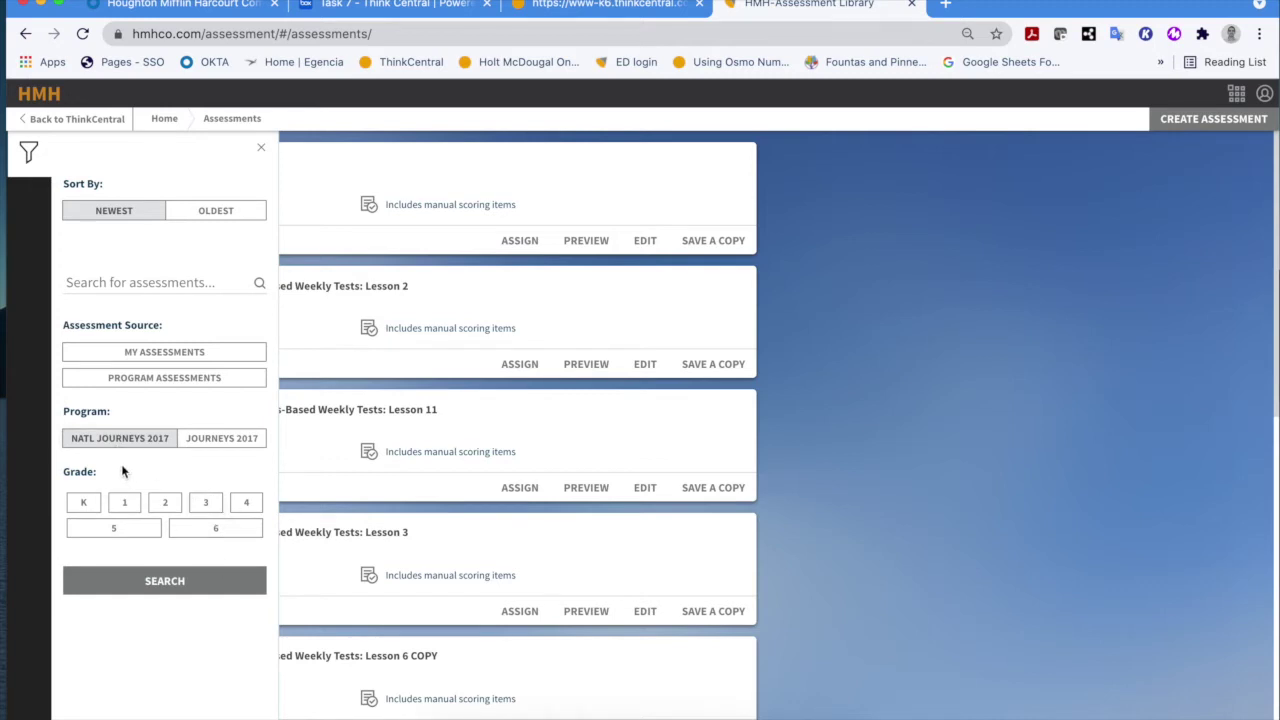
left_click(243, 504)
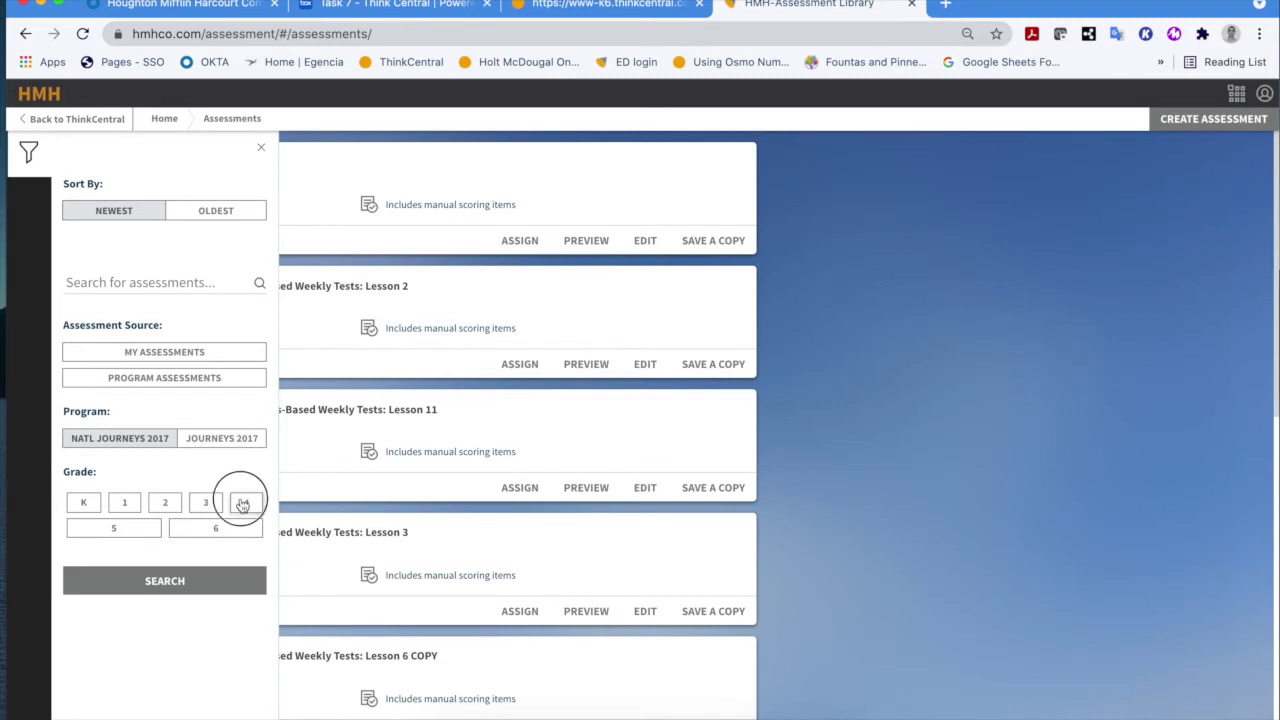
left_click(135, 443)
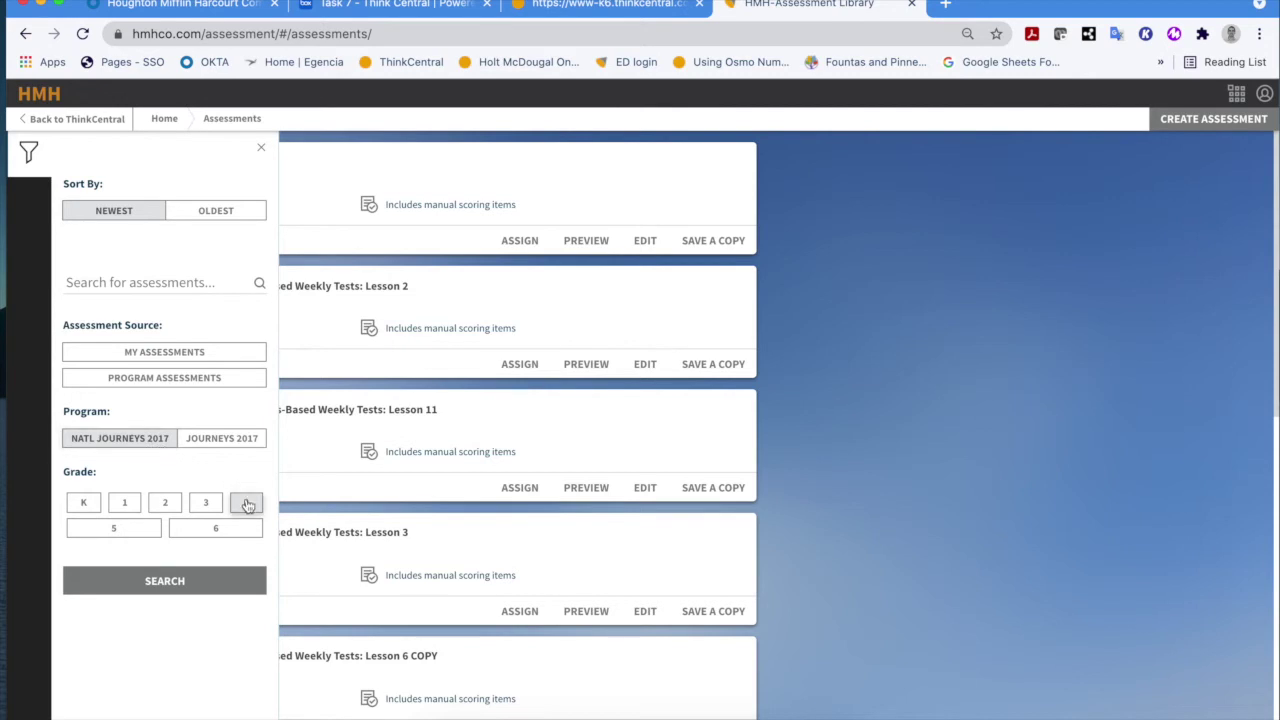
left_click(193, 588)
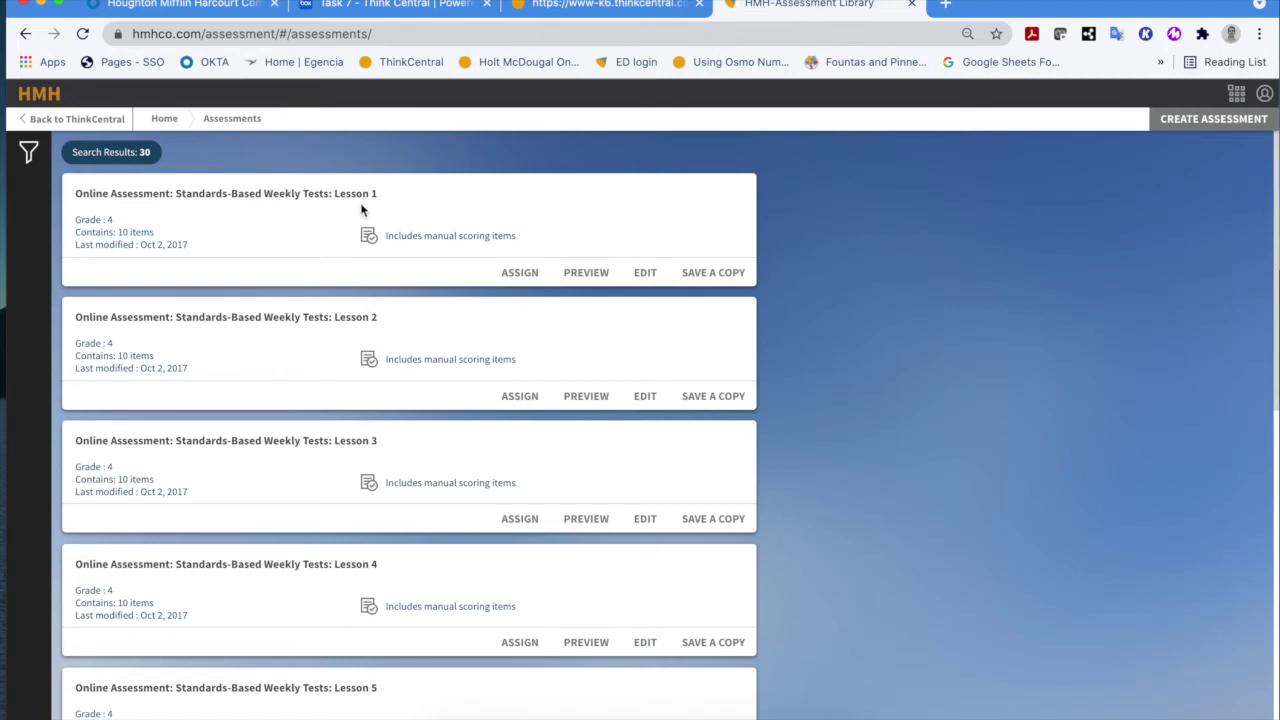
- Look through the listed grade 4 Standards-Based Weekly Tests from the first lesson to the last and return to the start
scroll(394, 362, "down", 1)
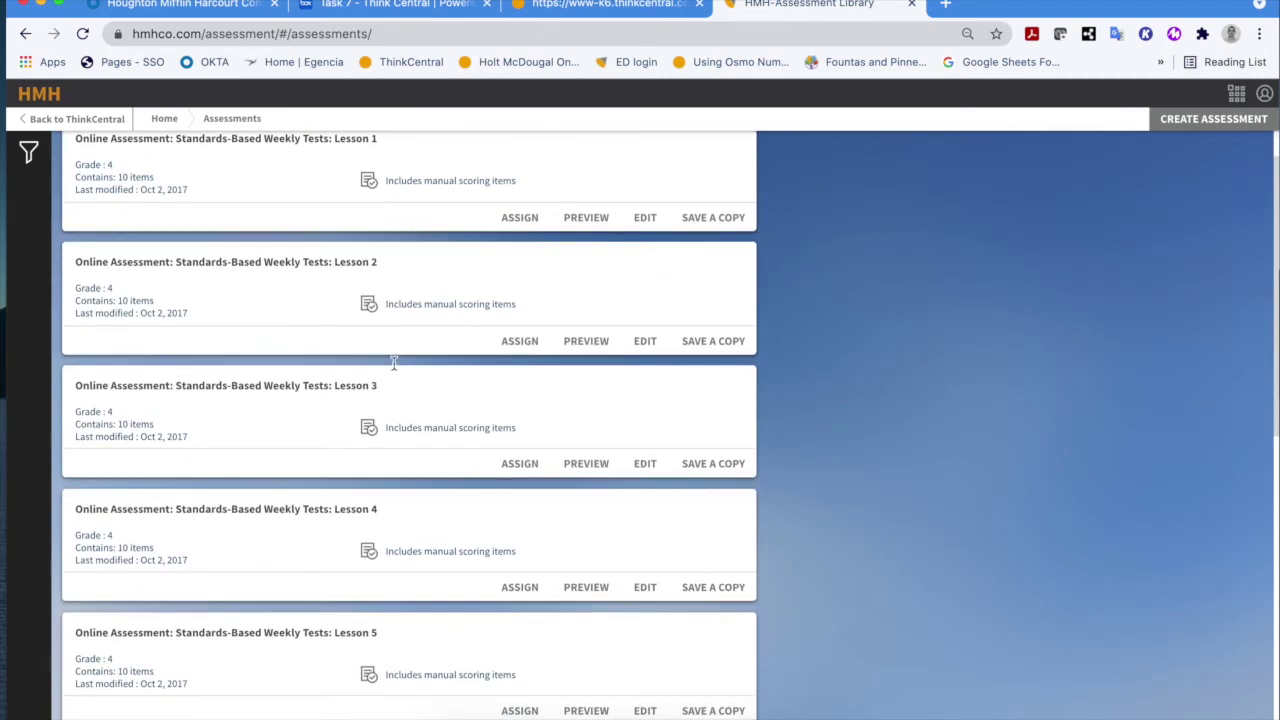
scroll(381, 463, "down", 2)
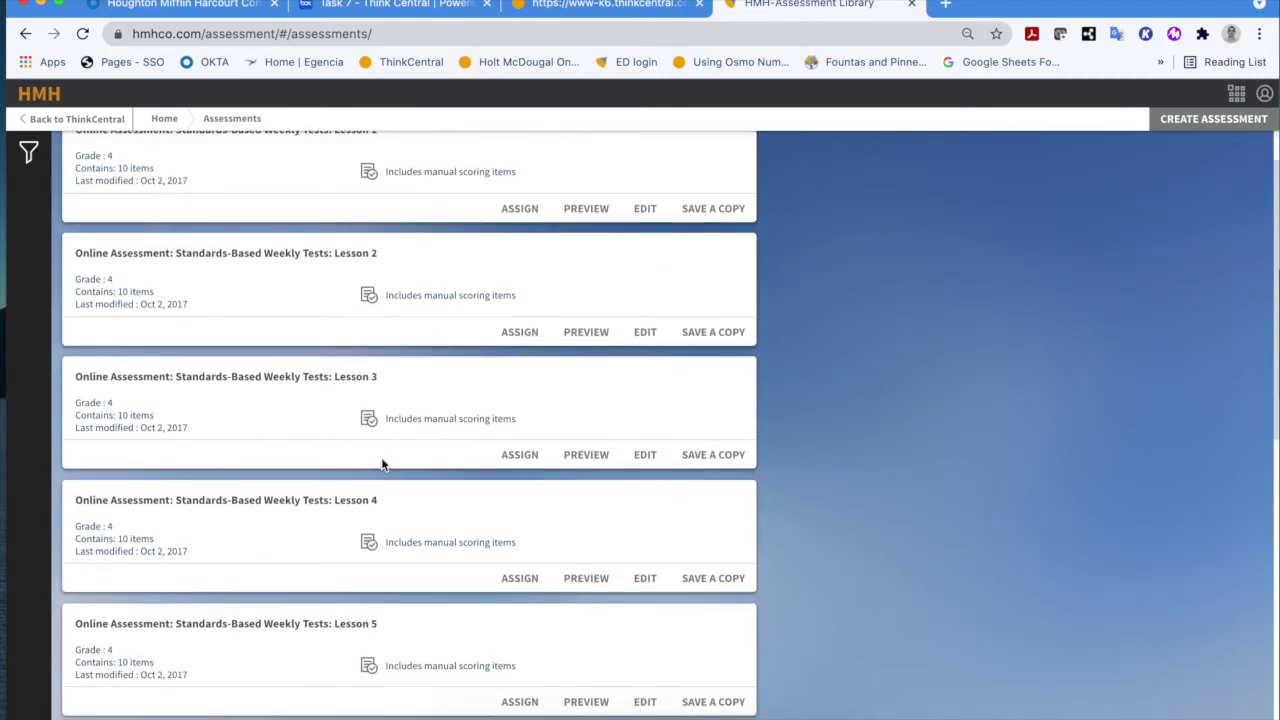
scroll(381, 462, "down", 8)
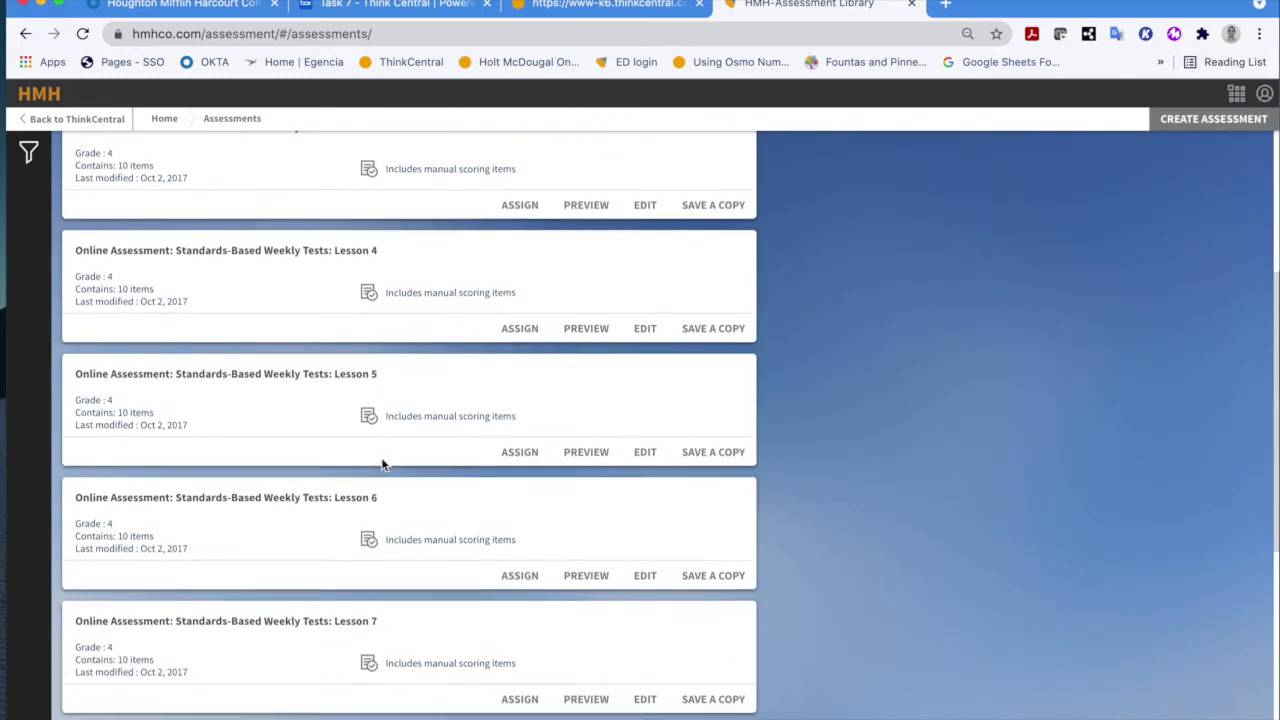
scroll(381, 462, "down", 2)
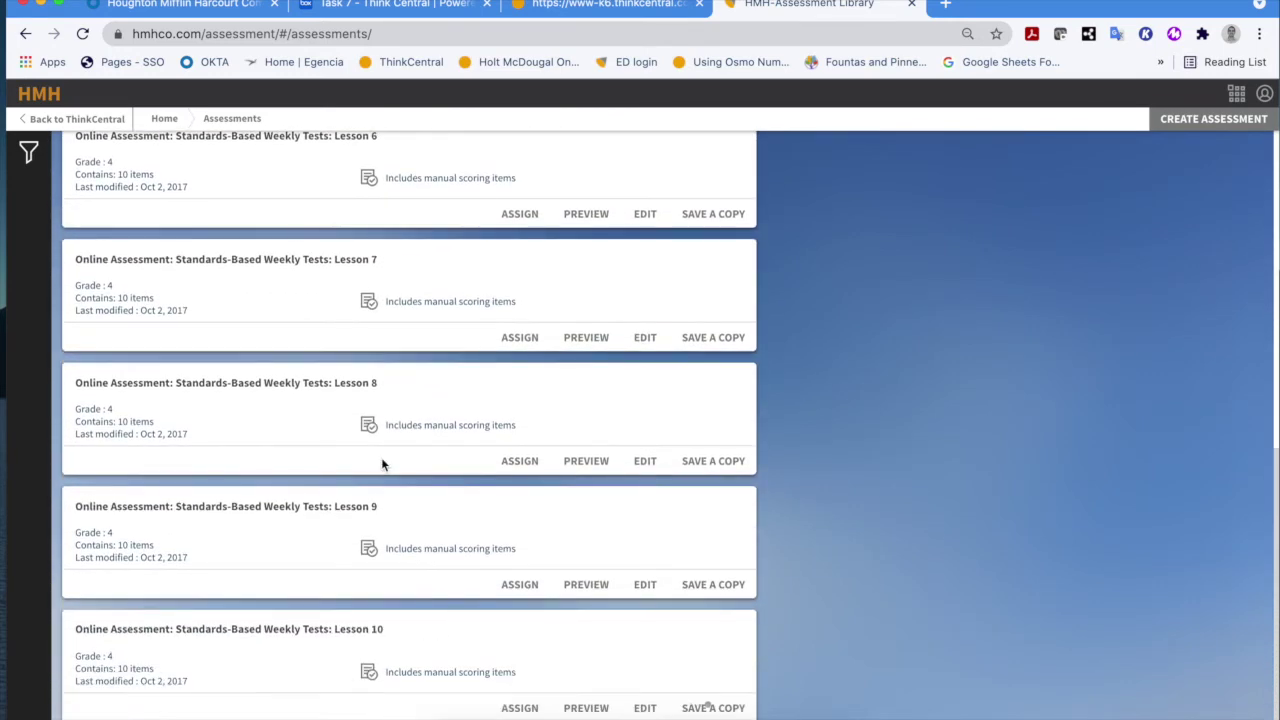
scroll(391, 585, "down", 3)
scroll(392, 582, "down", 15)
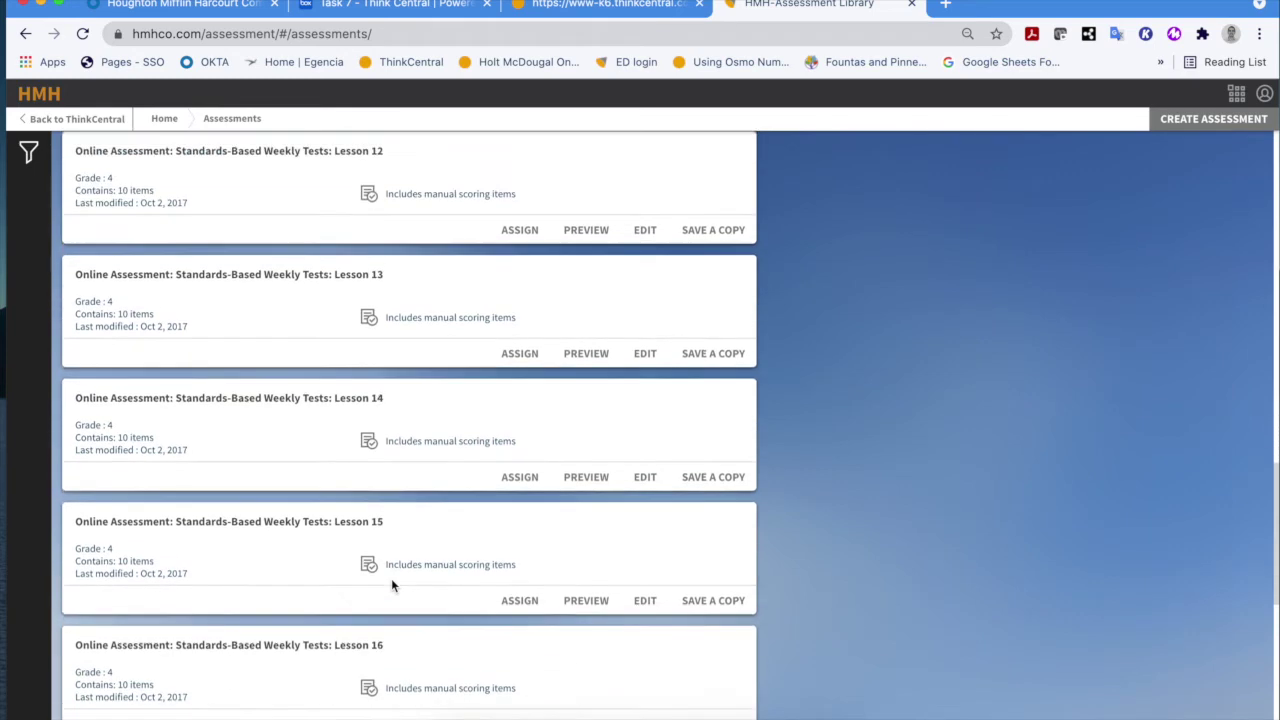
scroll(392, 585, "down", 8)
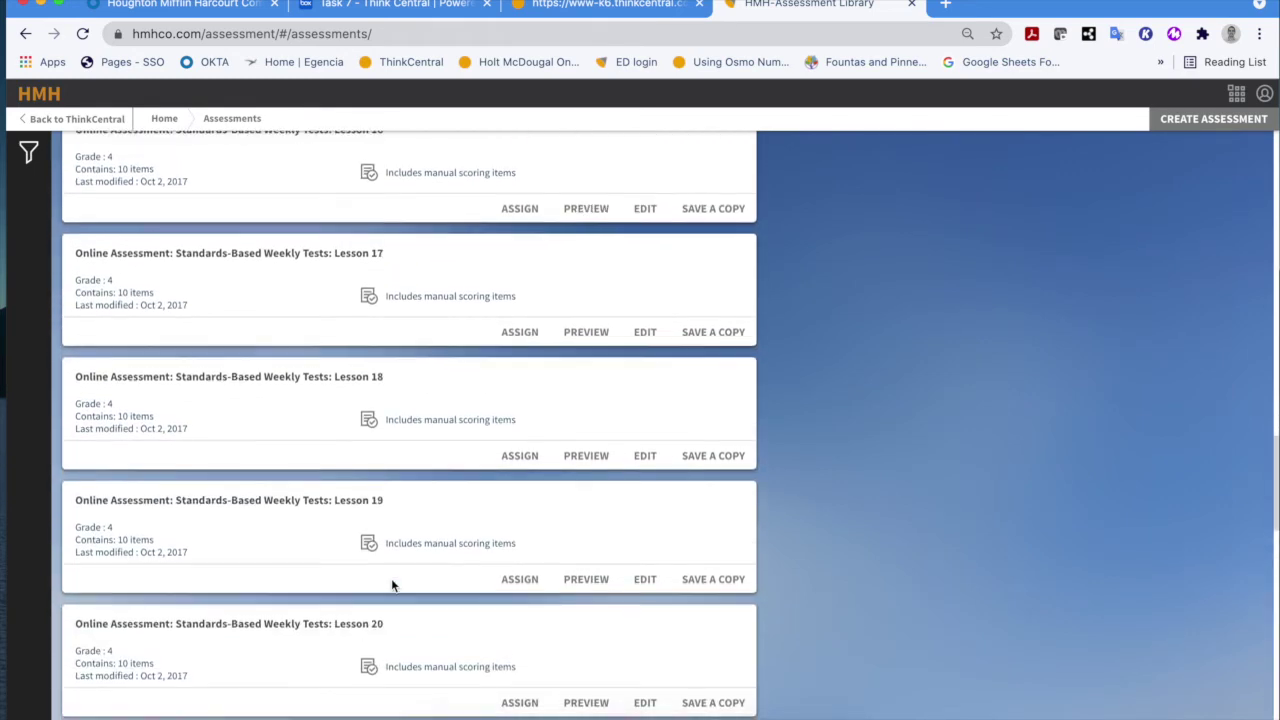
scroll(392, 585, "down", 5)
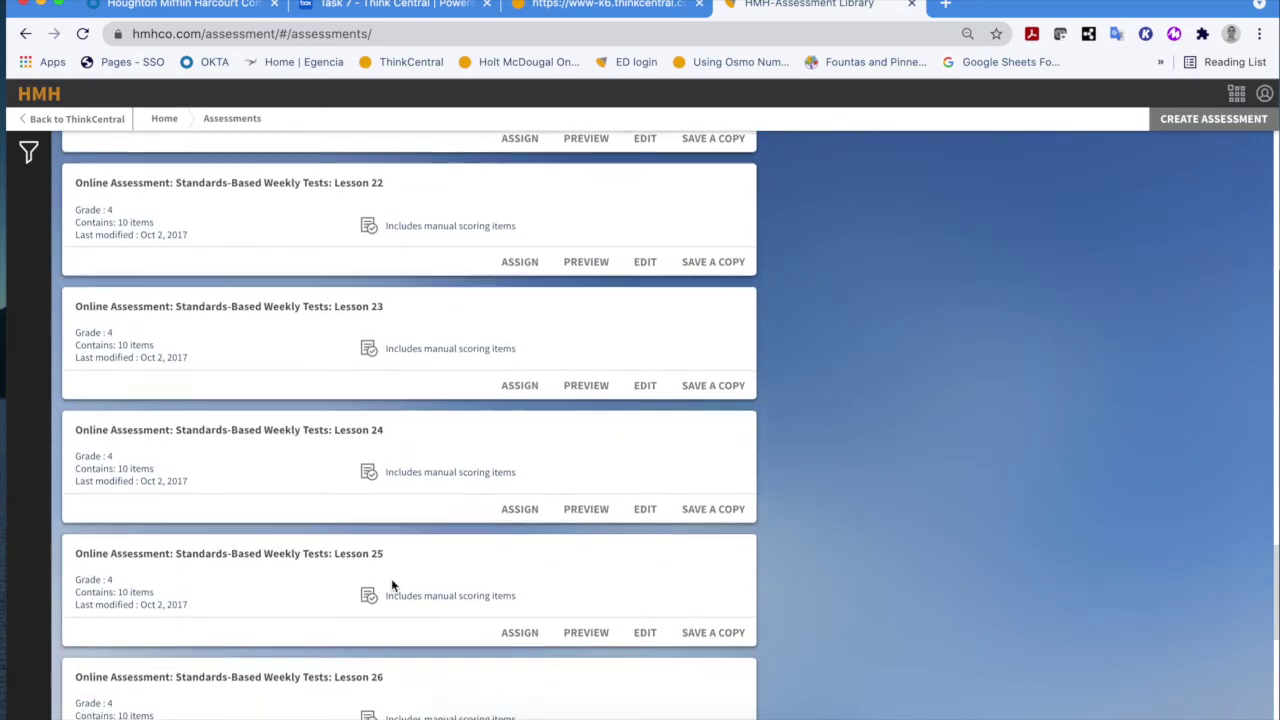
scroll(391, 585, "down", 6)
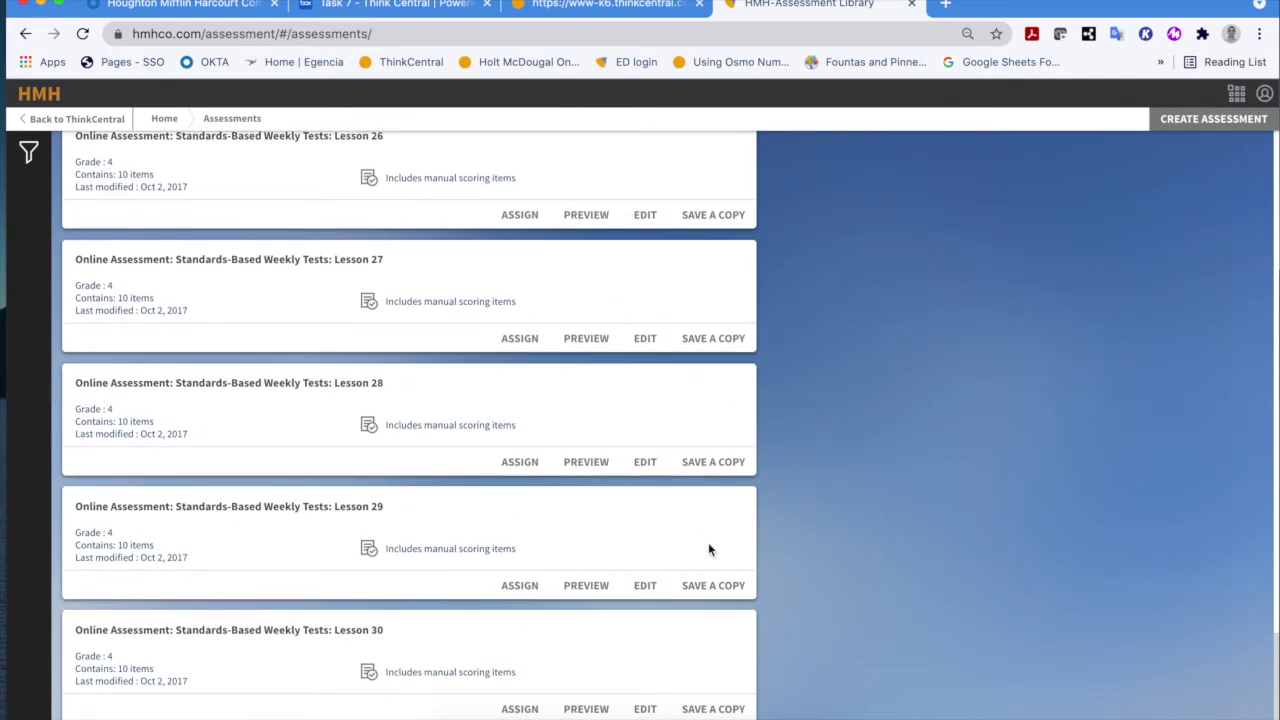
scroll(708, 549, "up", 20)
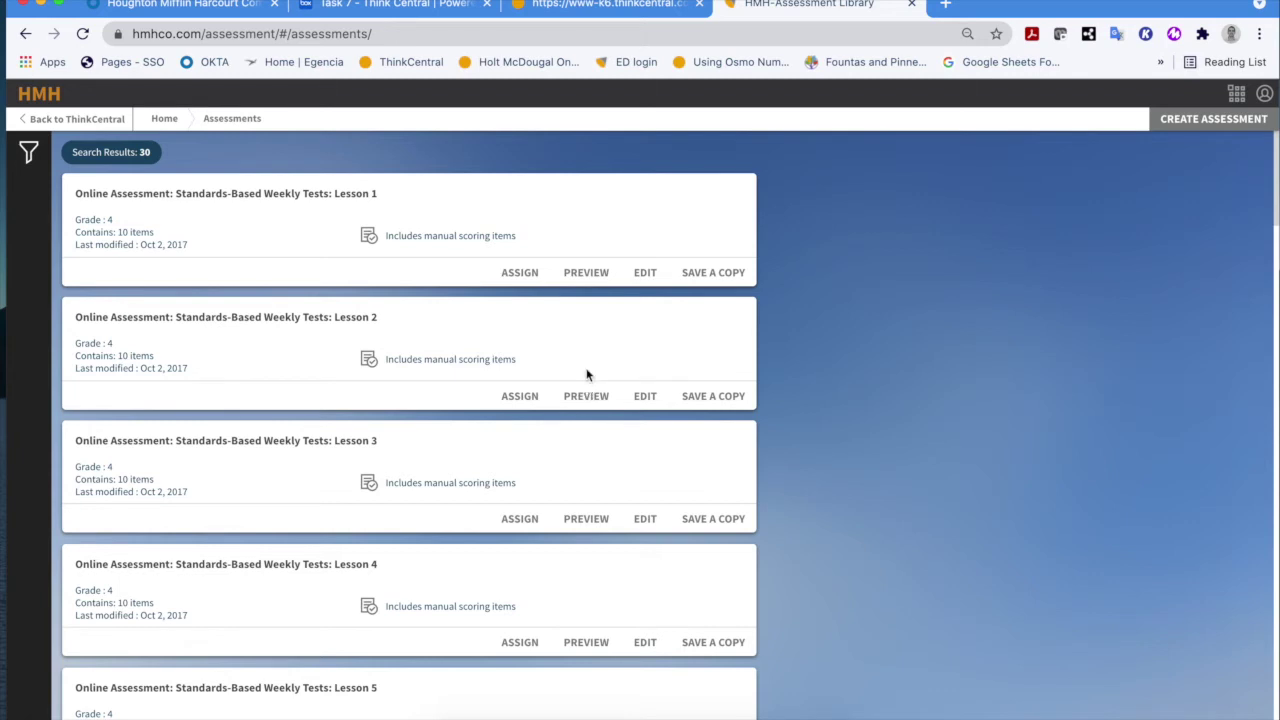
- Preview the Lesson 1 weekly test, start it to examine its first passage and question, and close the preview
left_click(586, 273)
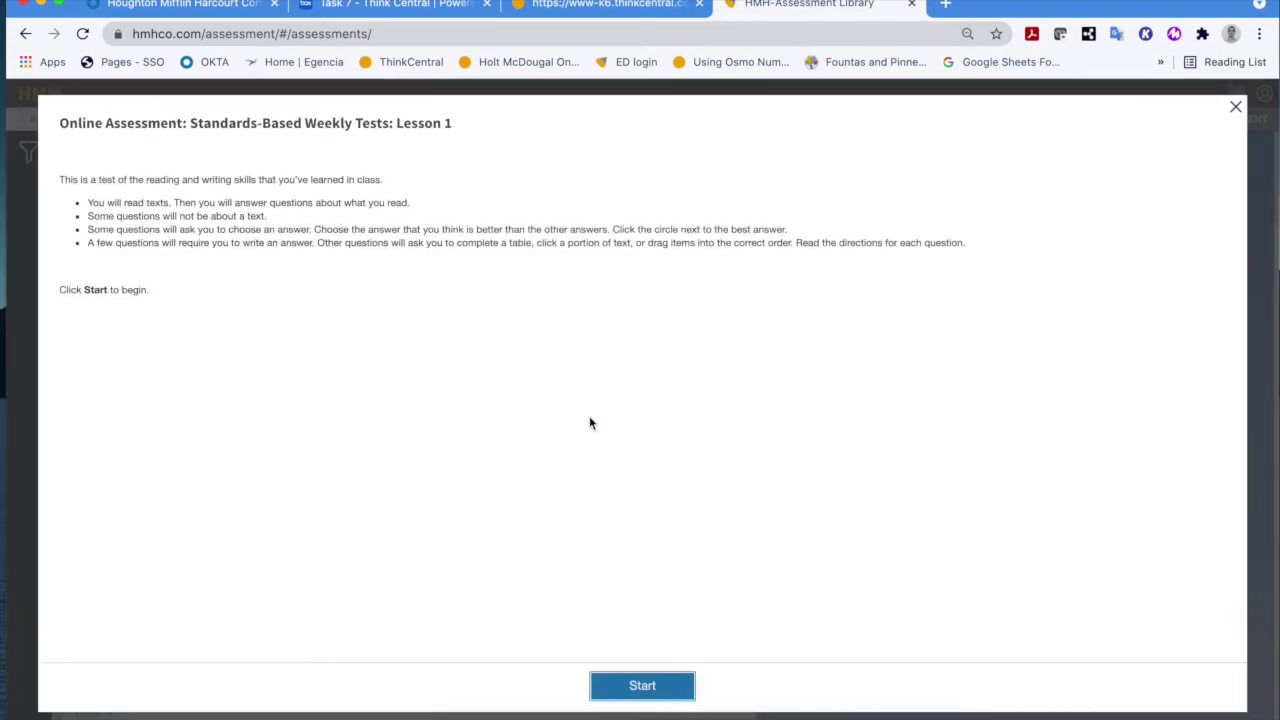
left_click(618, 687)
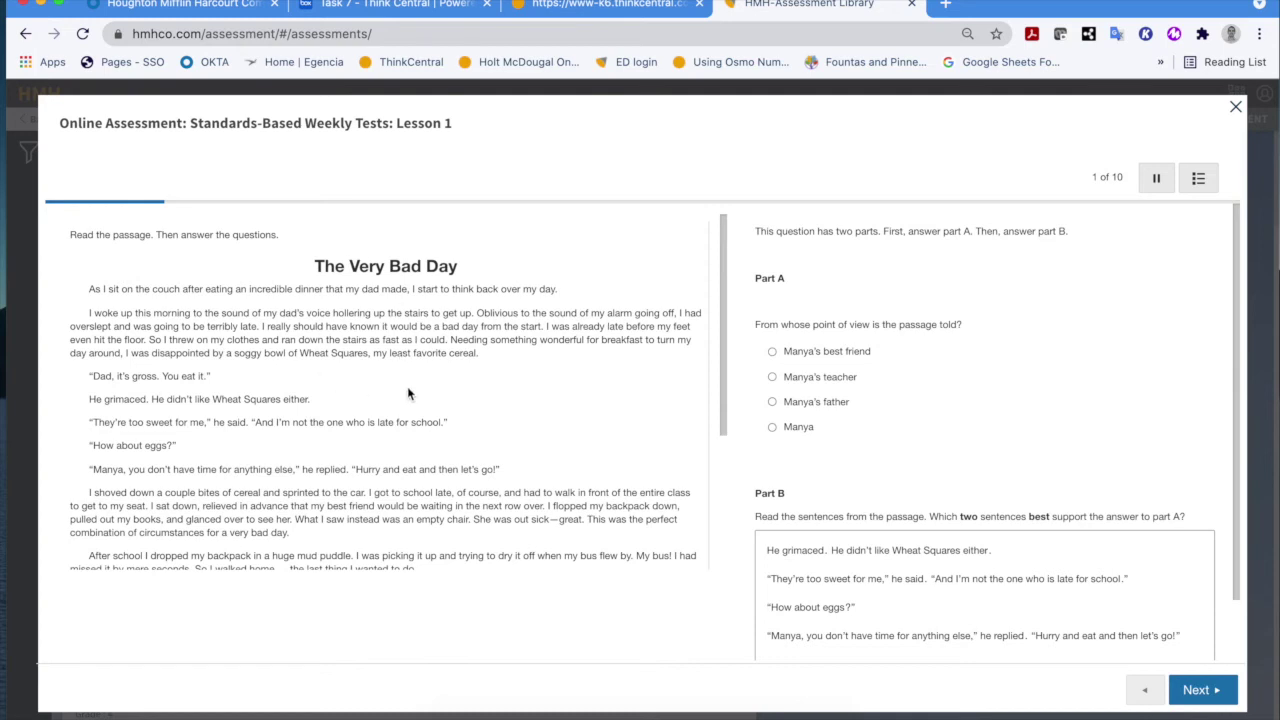
scroll(952, 496, "down", 1)
scroll(952, 496, "up", 1)
left_click(1236, 107)
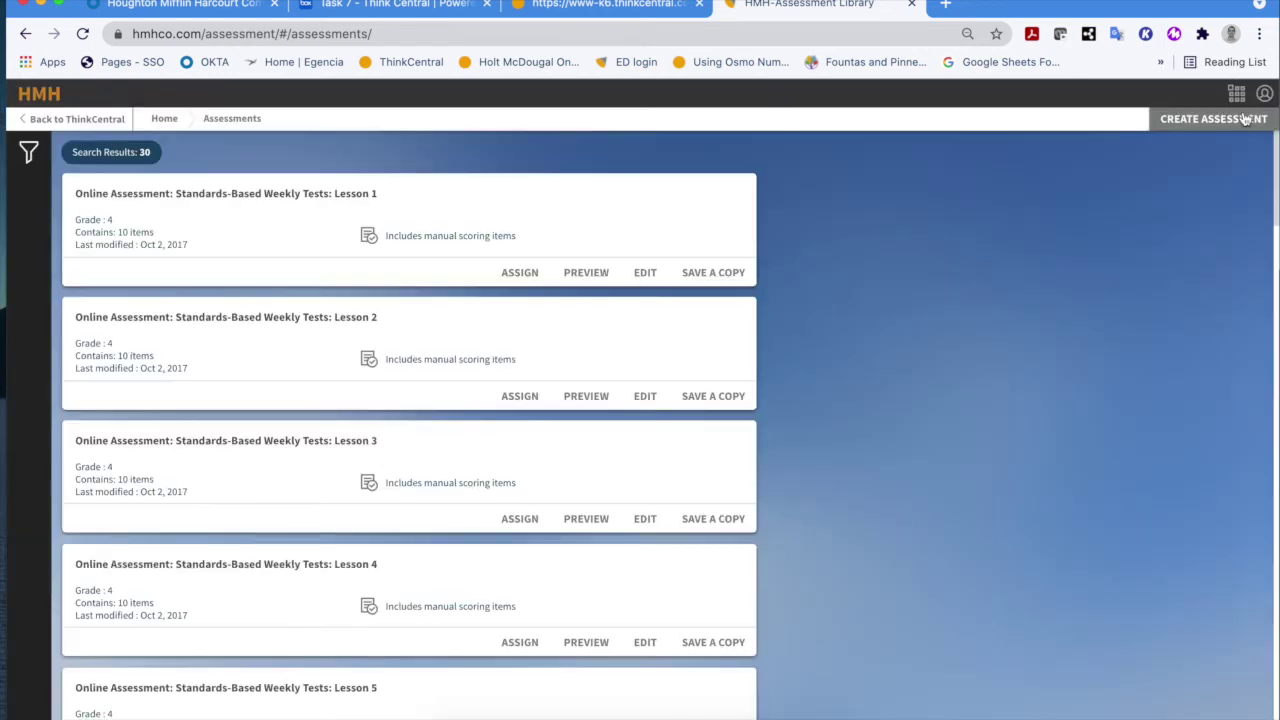
- Begin assigning the Lesson 1 weekly test and check the calendars for its start date and due date
left_click(520, 273)
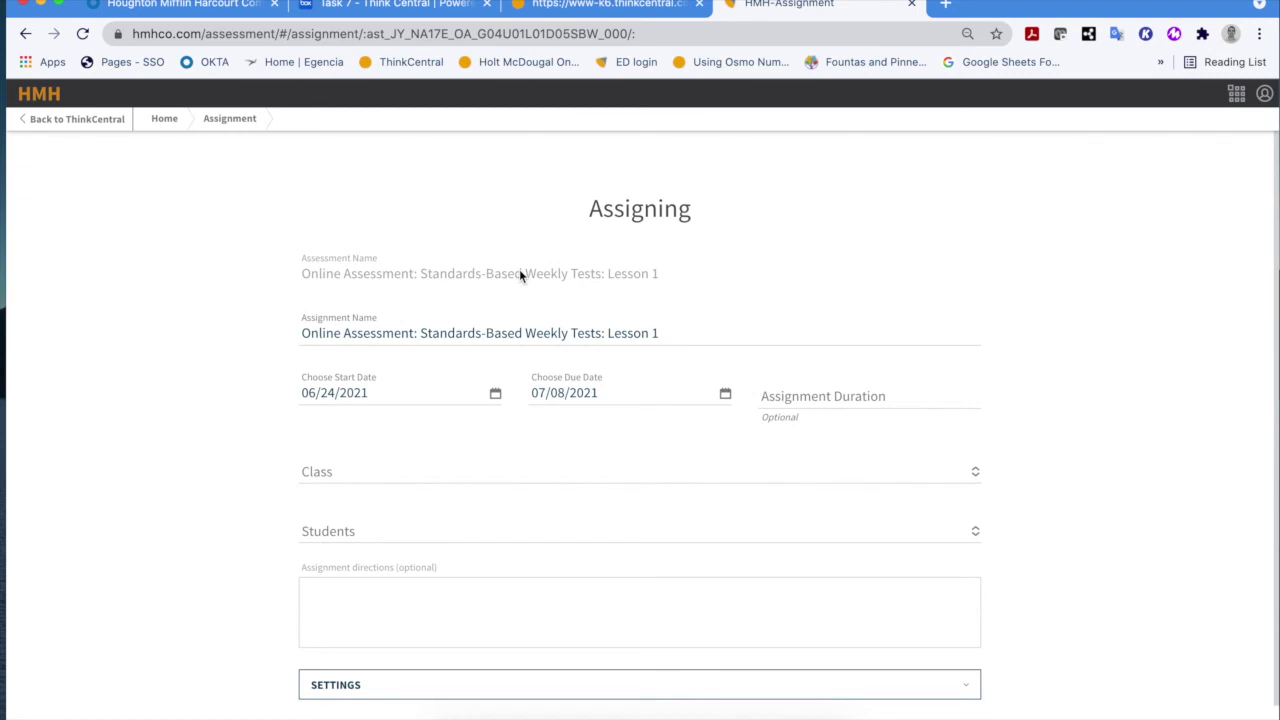
scroll(1065, 528, "down", 1)
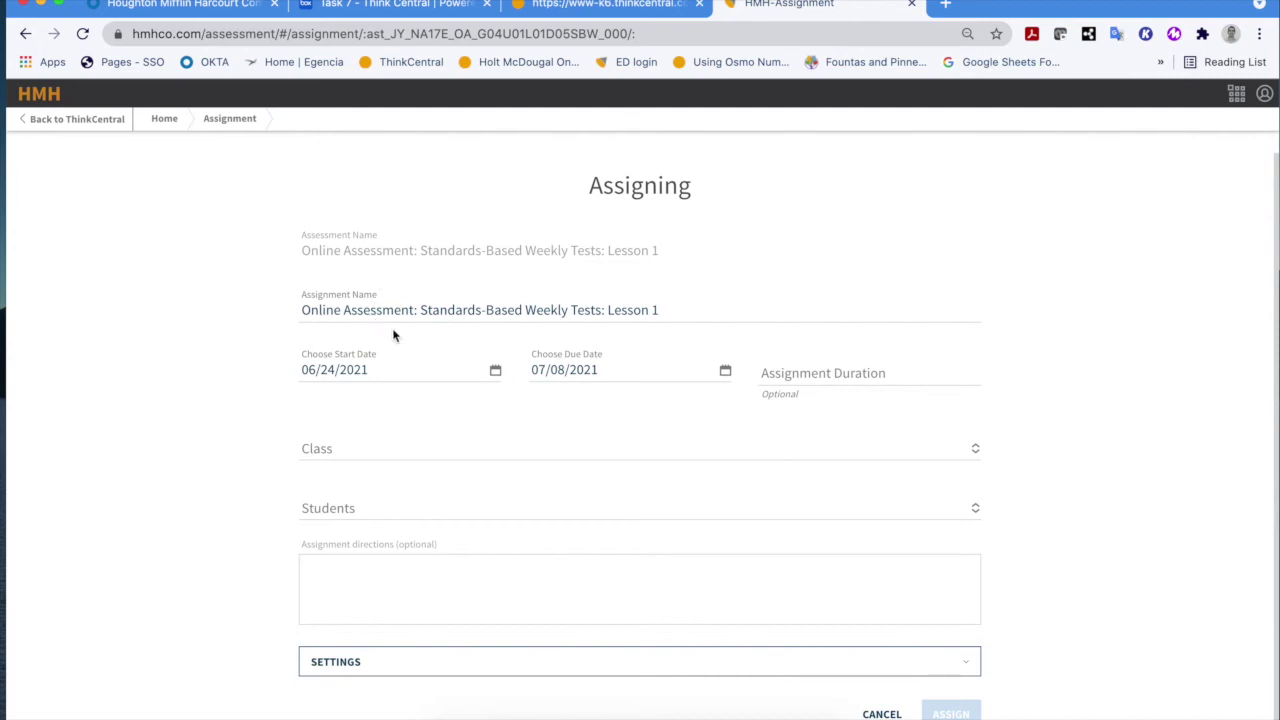
left_click(494, 371)
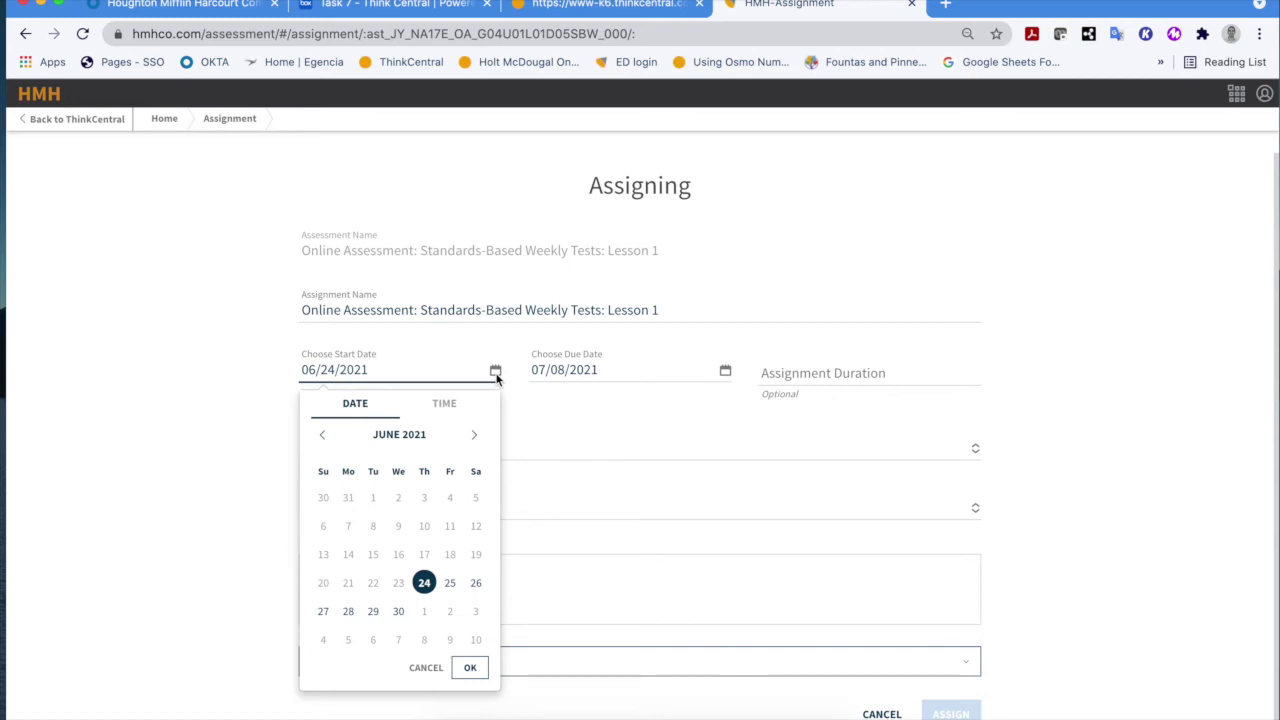
left_click(725, 374)
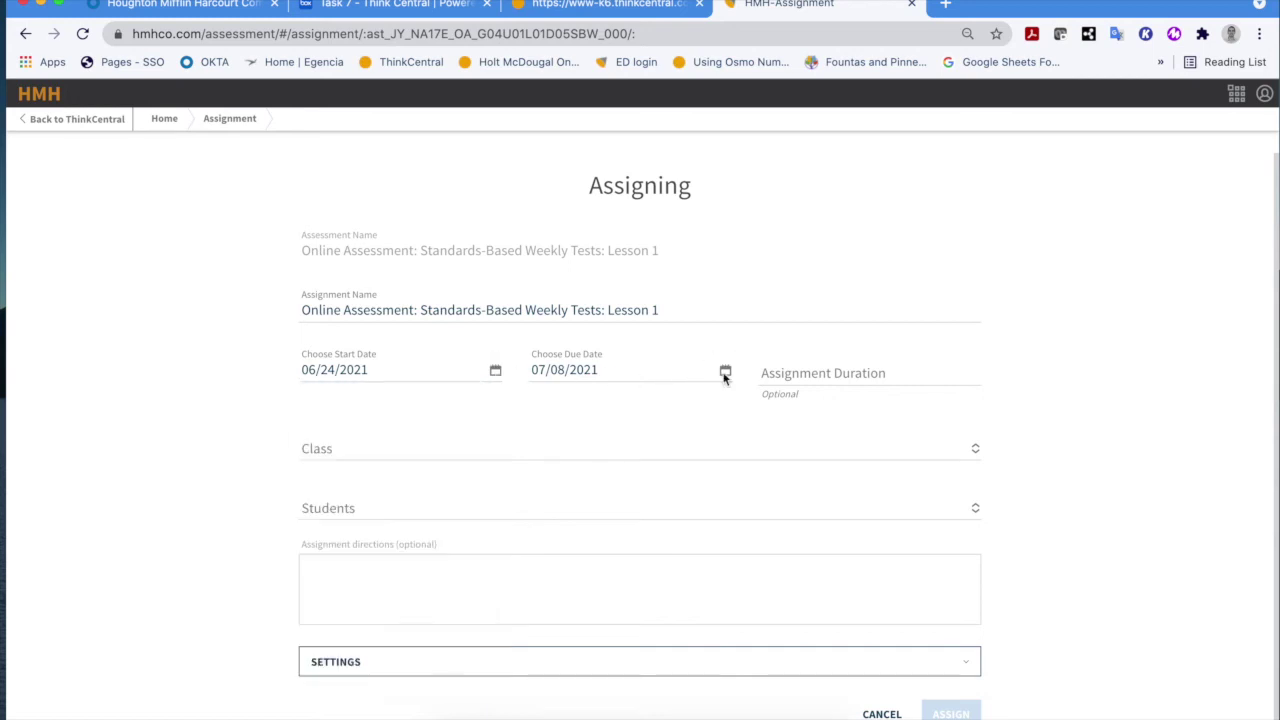
left_click(725, 373)
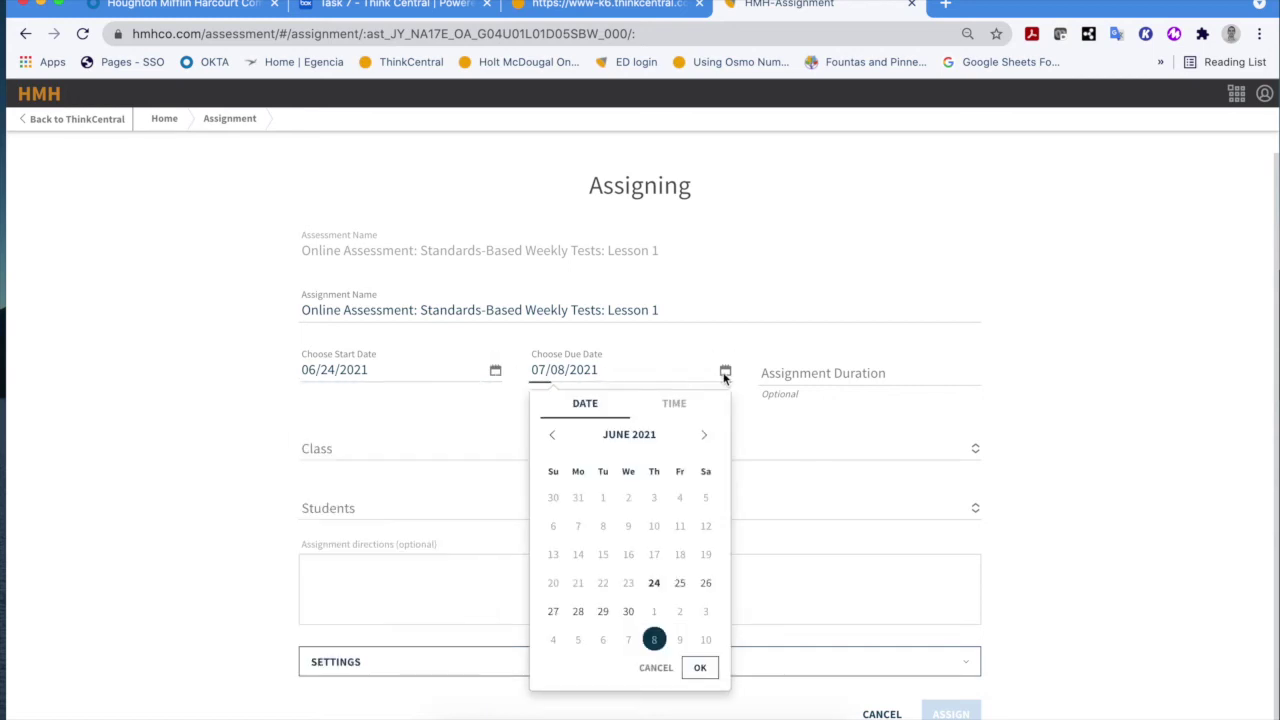
left_click(955, 385)
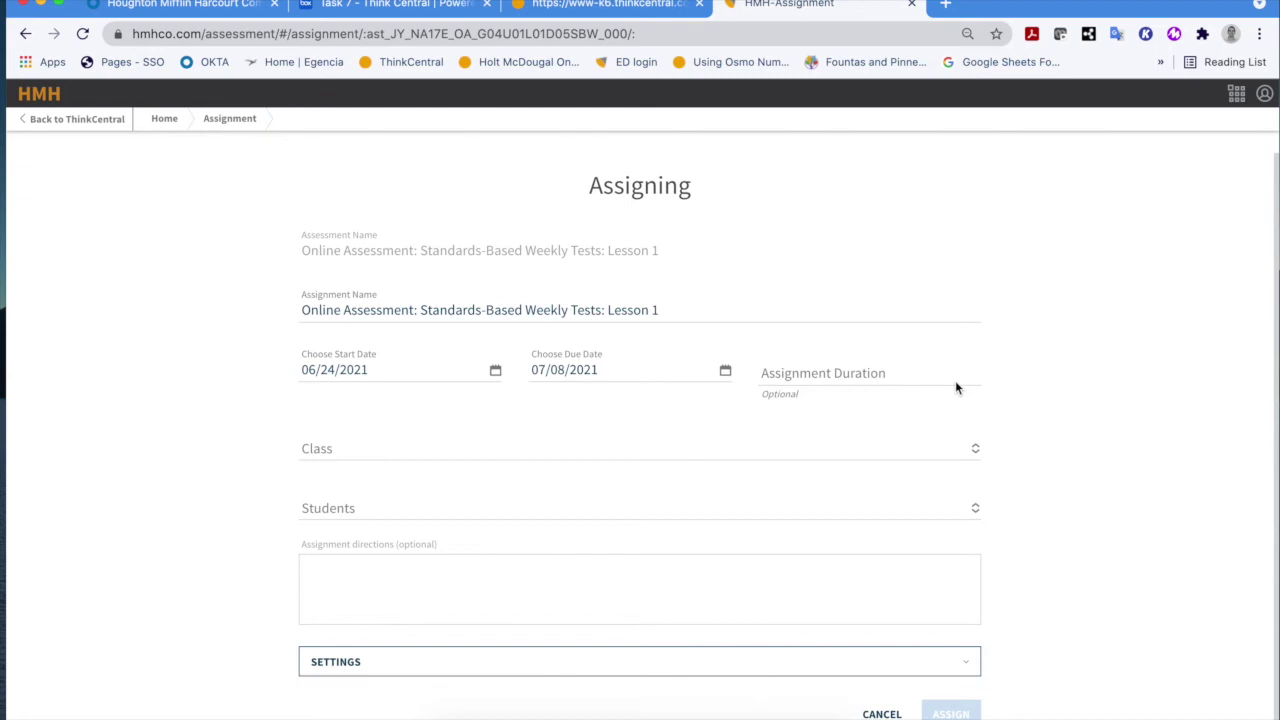
- Choose the Gr. 4 class for the assignment and open its student list
left_click(975, 449)
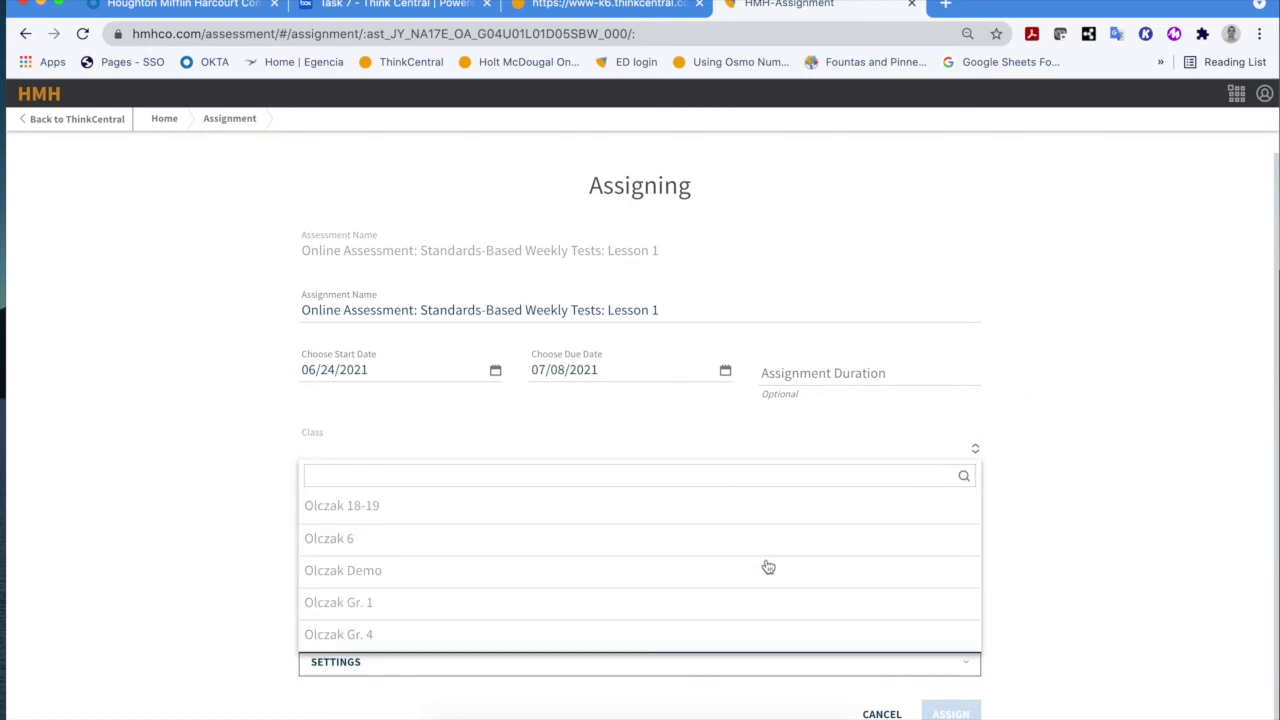
left_click(380, 636)
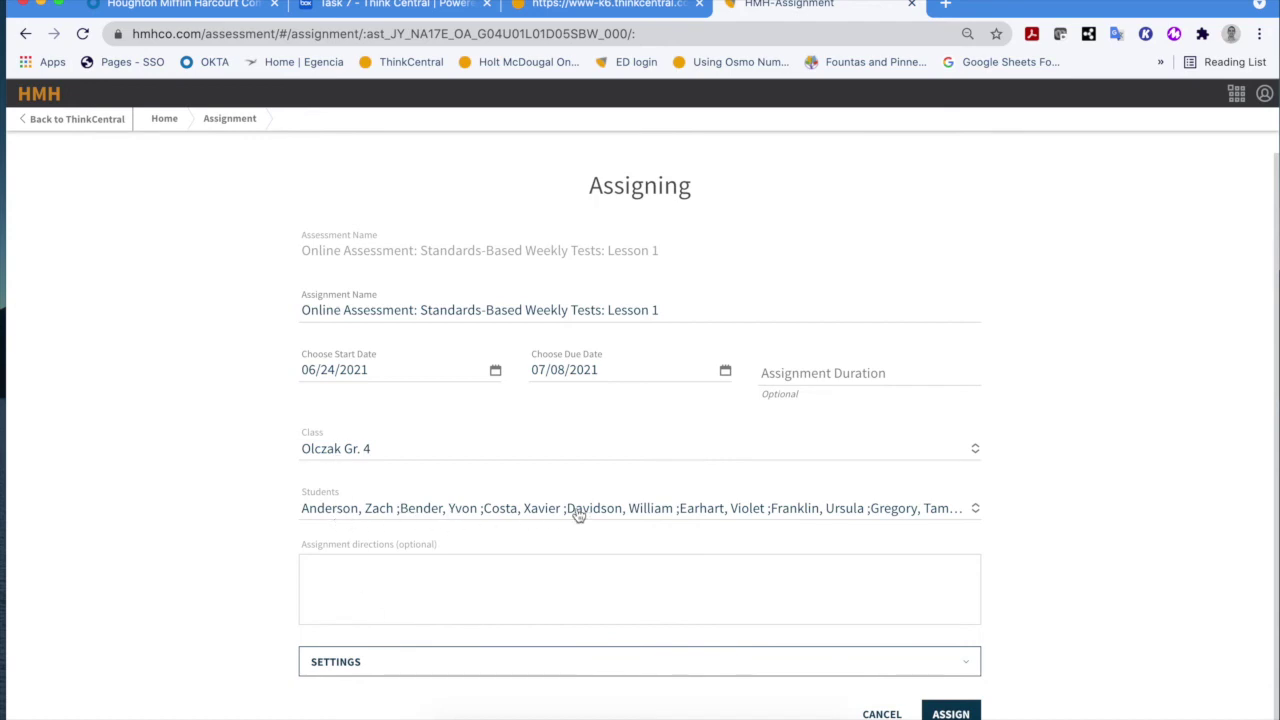
left_click(976, 510)
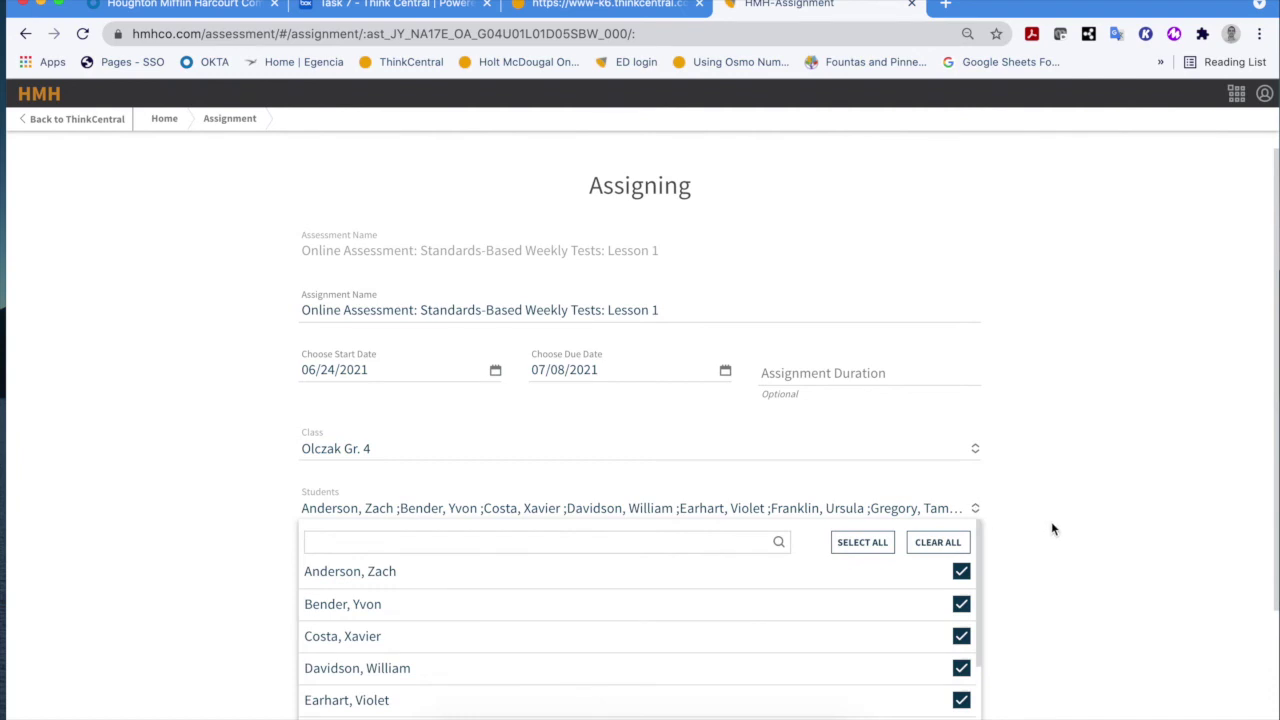
scroll(1051, 521, "down", 3)
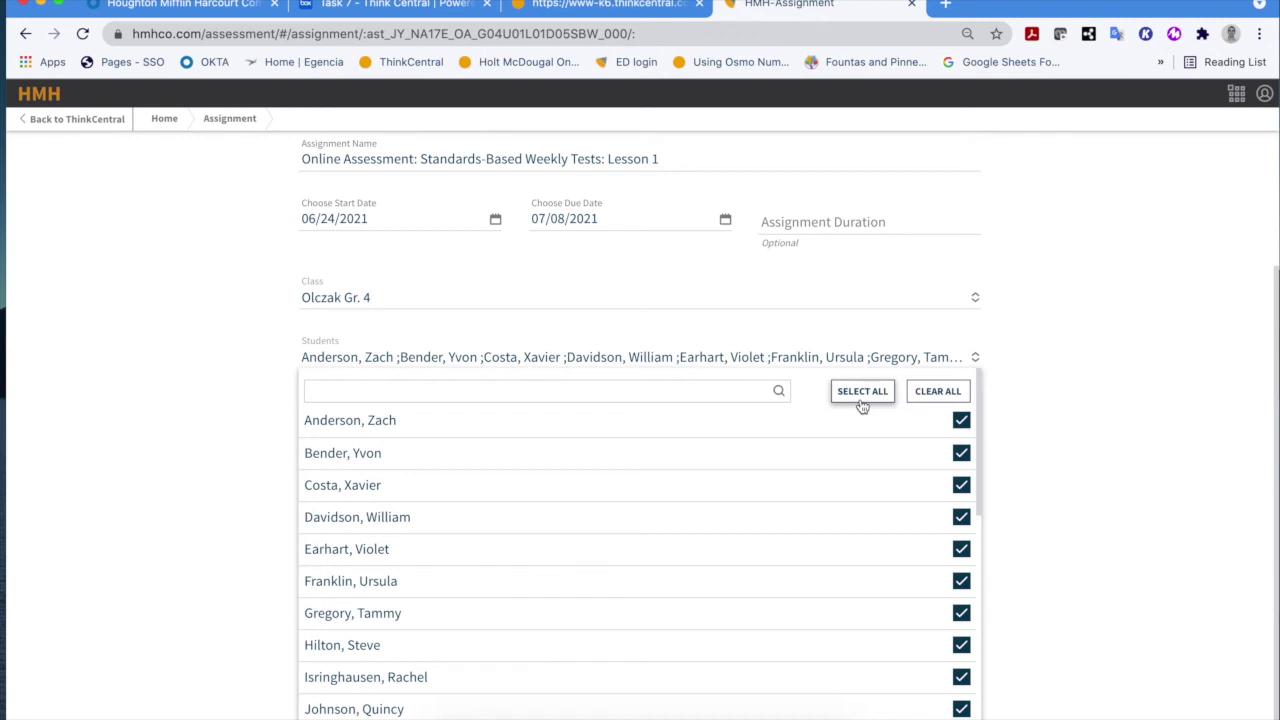
- Try clearing the student selection and picking only the first and fourth students, and select all students again
left_click(935, 394)
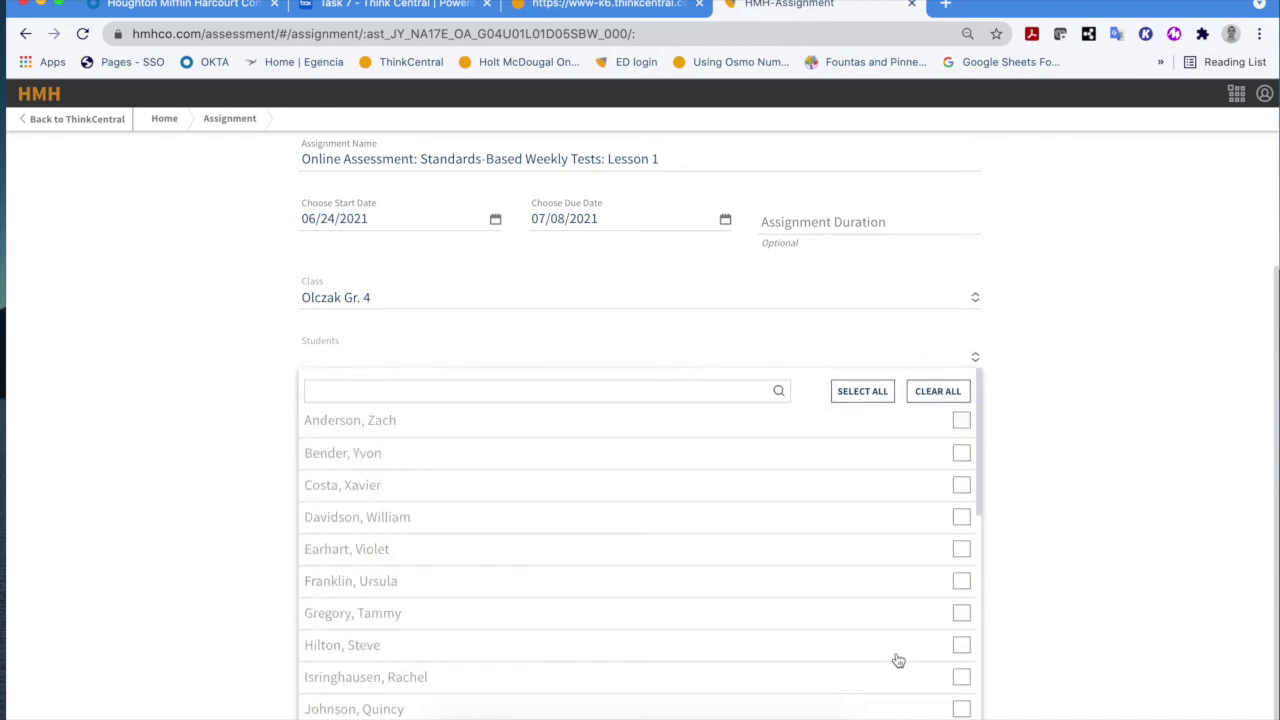
left_click(961, 421)
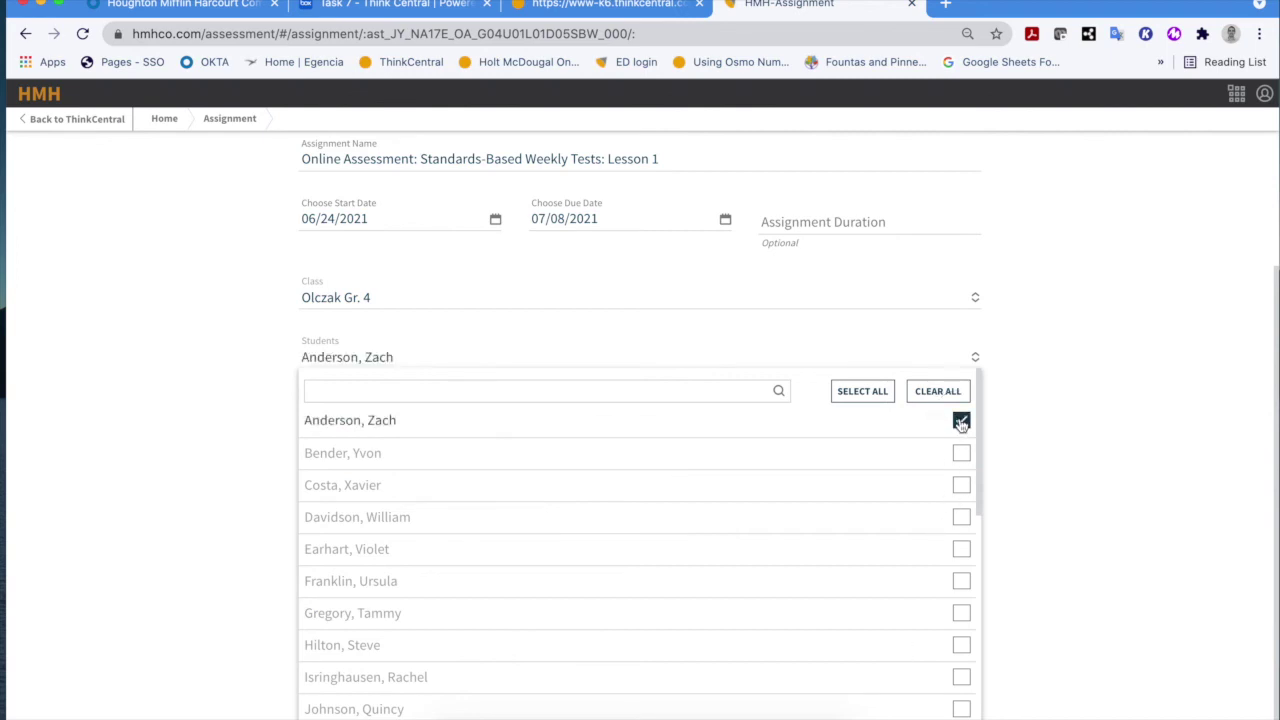
left_click(961, 519)
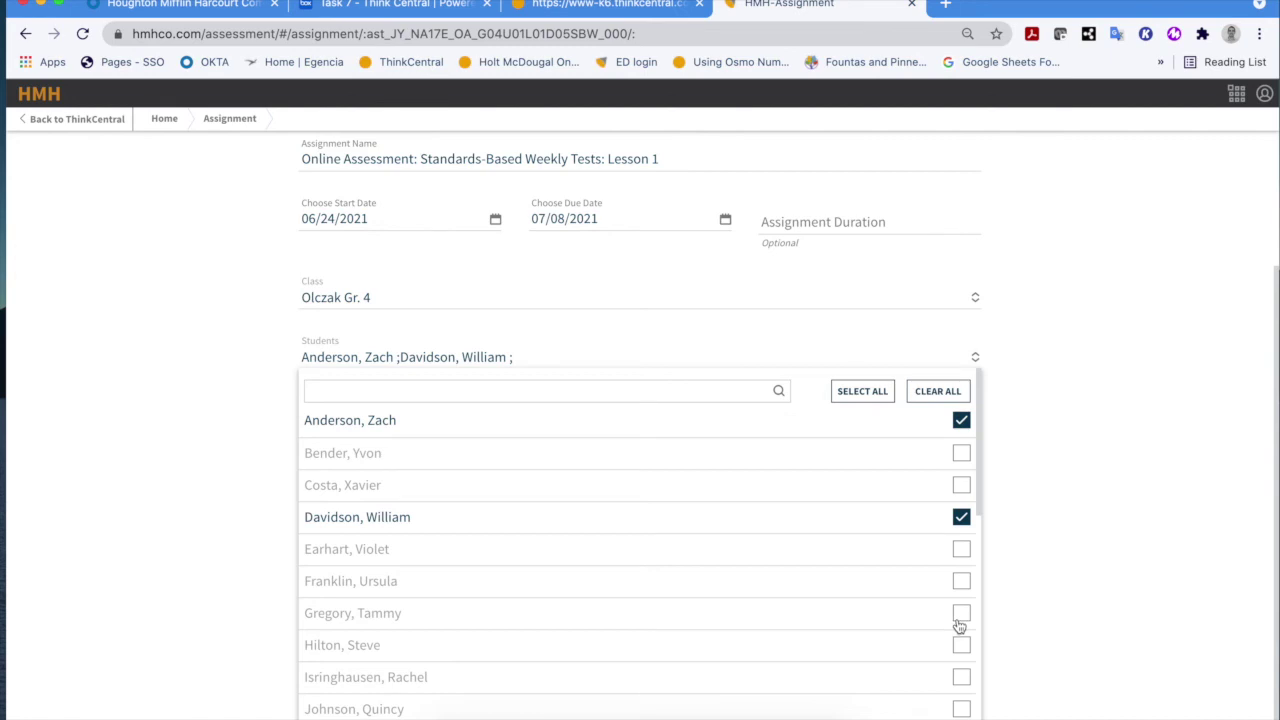
left_click(862, 391)
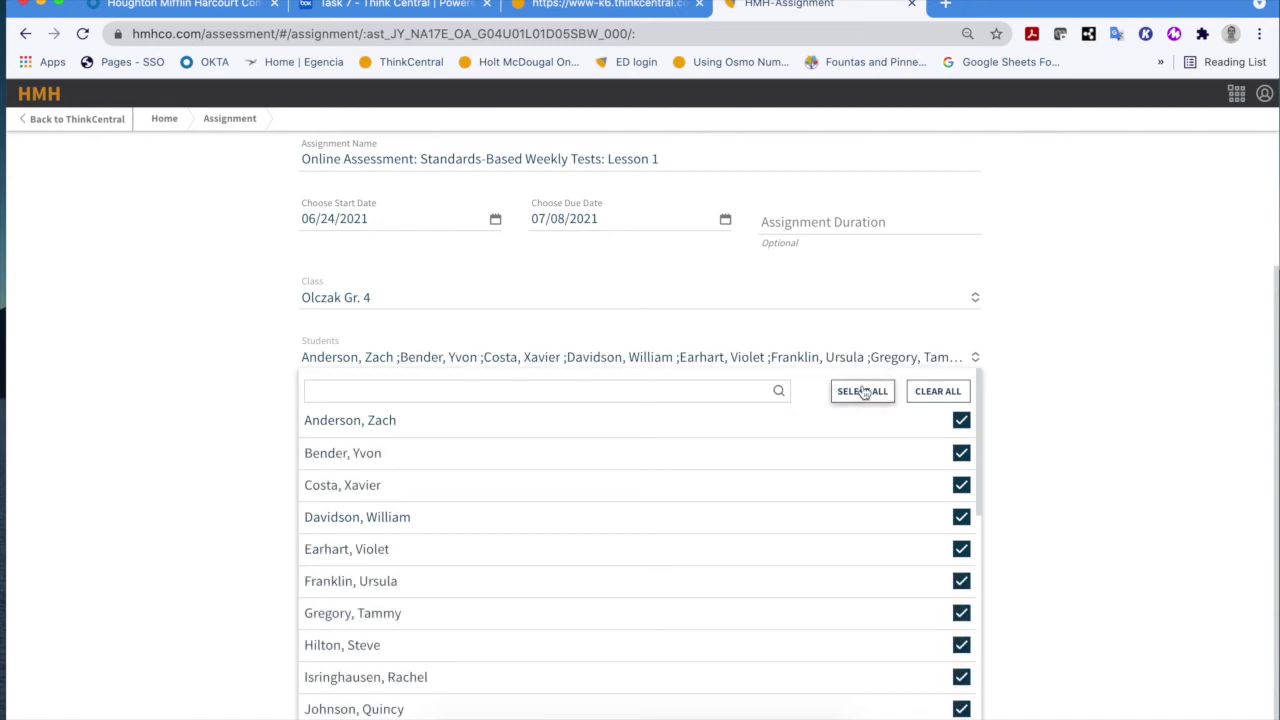
scroll(827, 514, "down", 8)
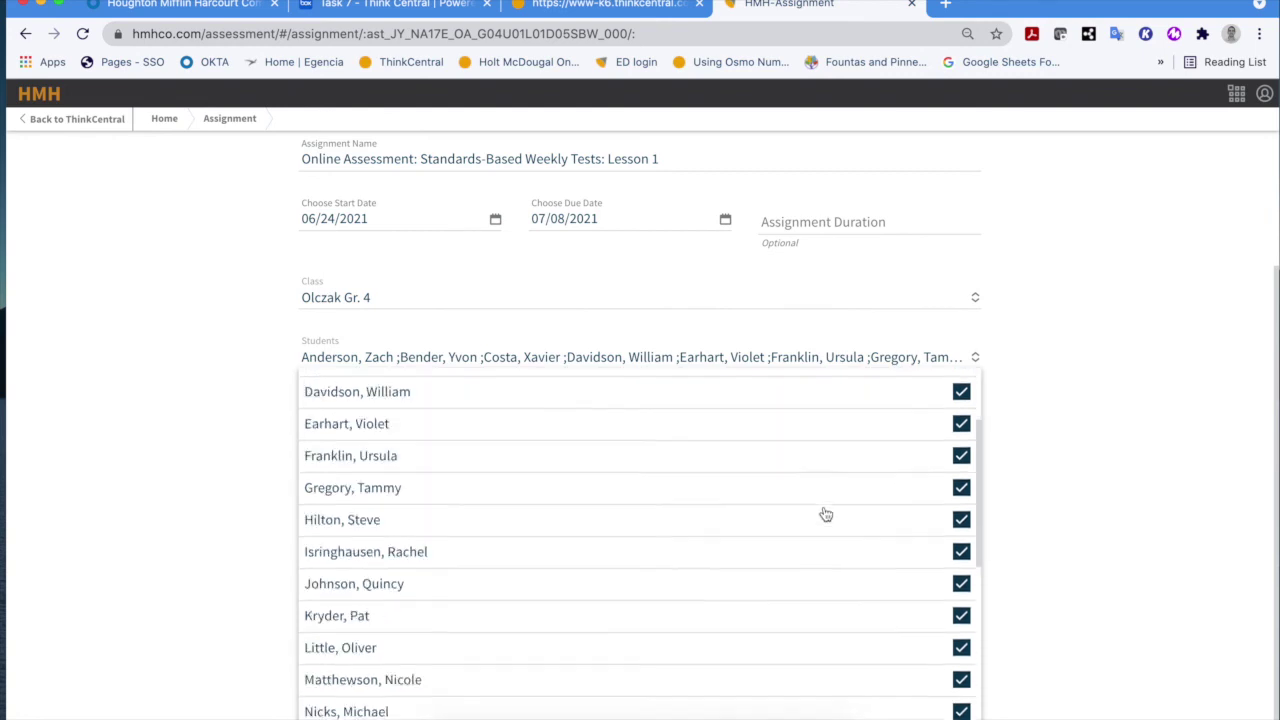
left_click(232, 340)
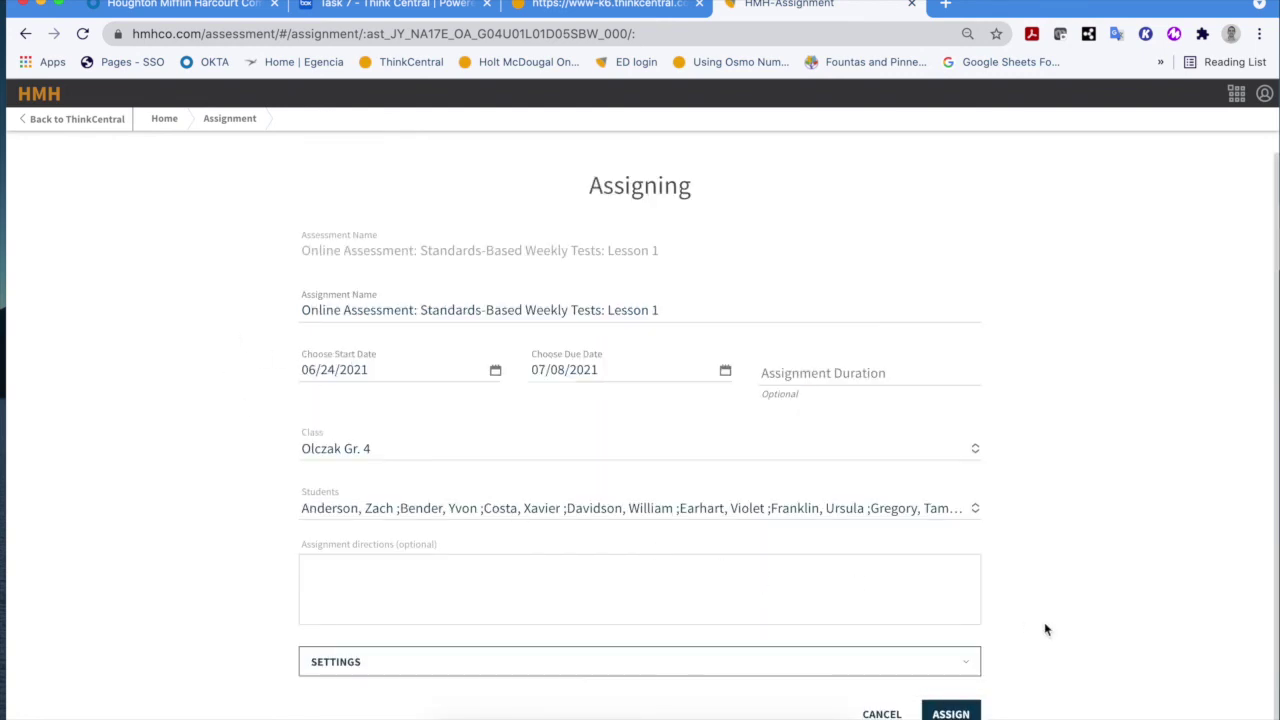
- Check the assignment directions and the setting for students pausing their own assessment, and assign the Lesson 1 test
left_click(470, 577)
left_click(958, 667)
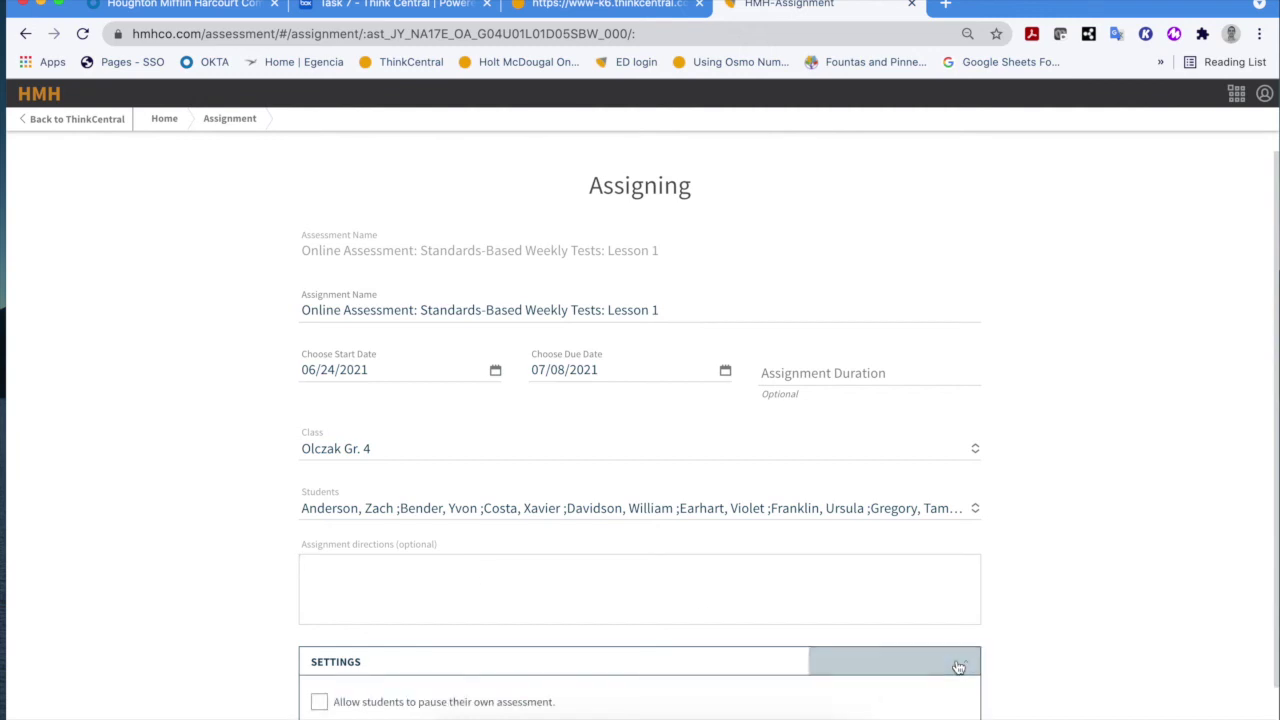
scroll(1024, 600, "down", 1)
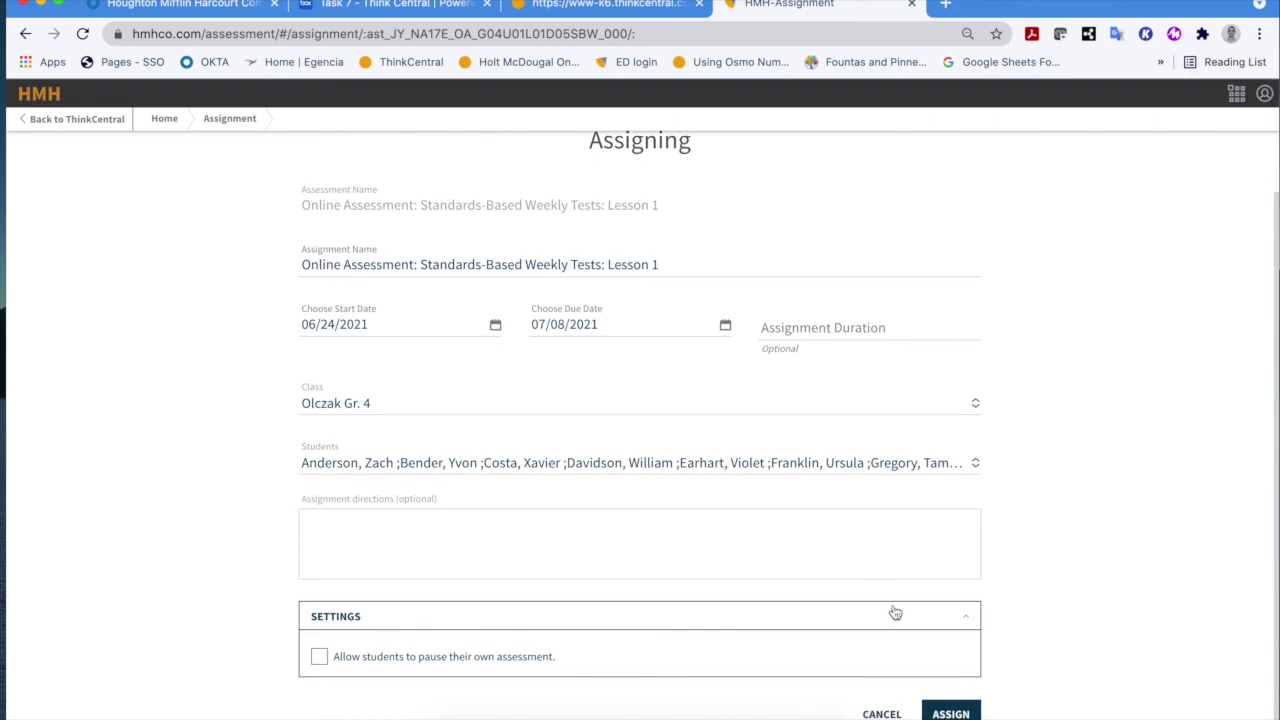
left_click(316, 662)
left_click(320, 662)
left_click(962, 620)
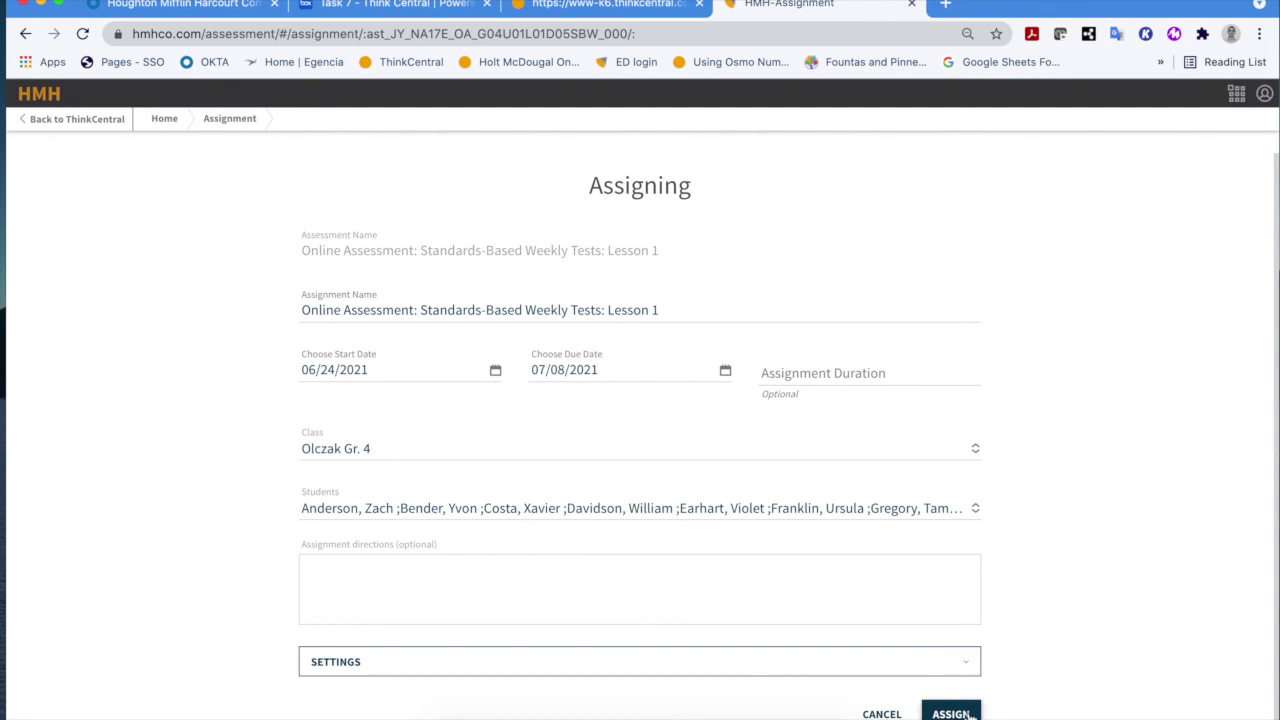
left_click(952, 713)
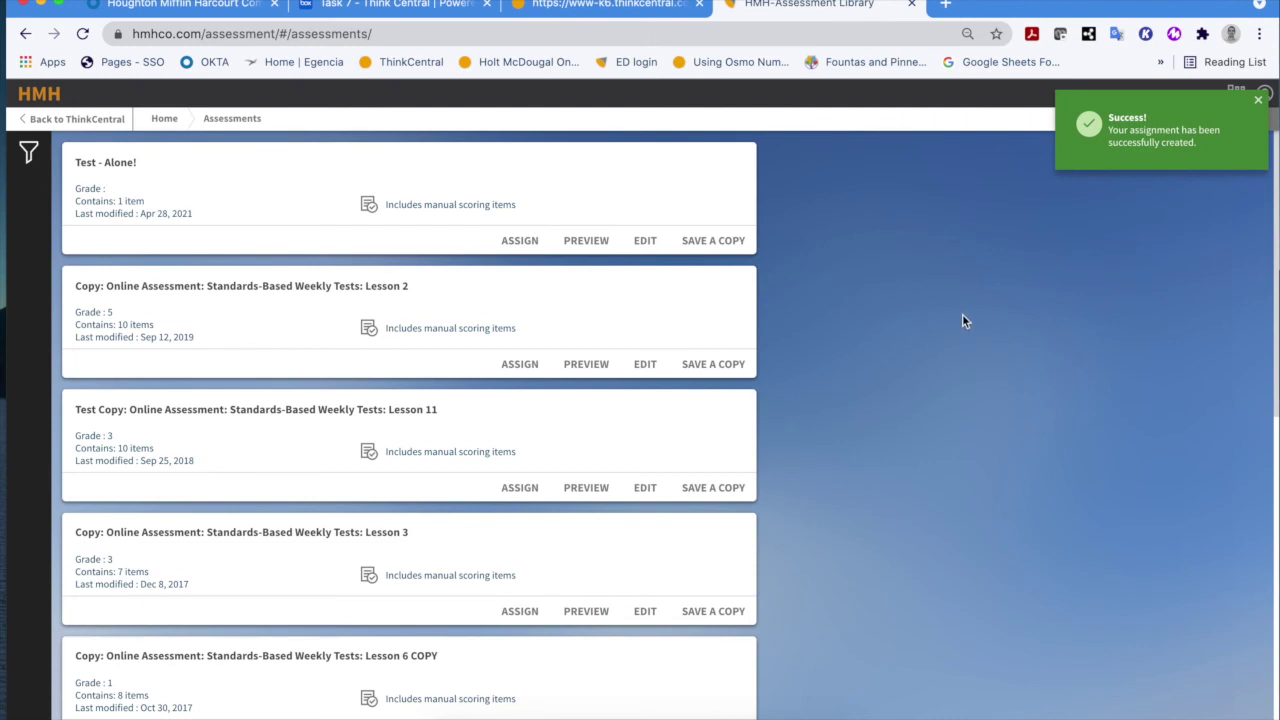